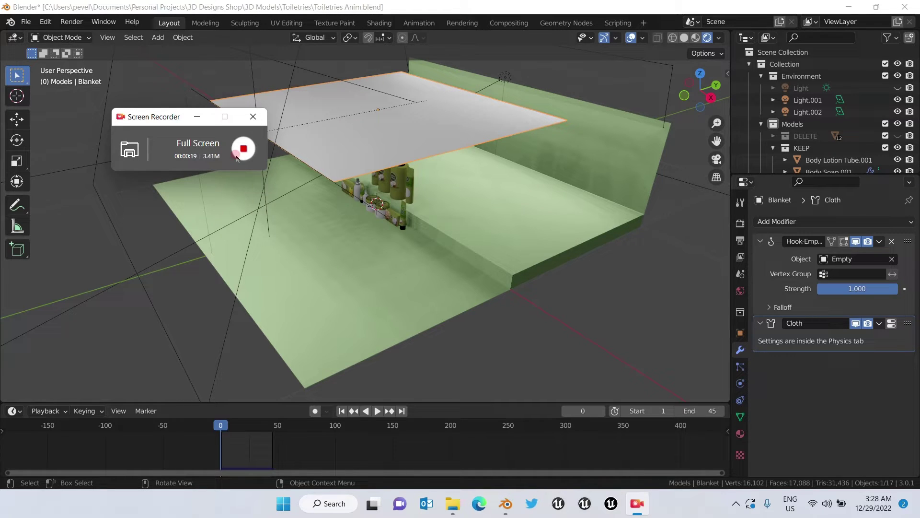
Play the toiletries scene's blanket animation, pause it, and inspect the cloth pulled off the products
click(377, 411)
middle_drag(411, 297, 397, 360)
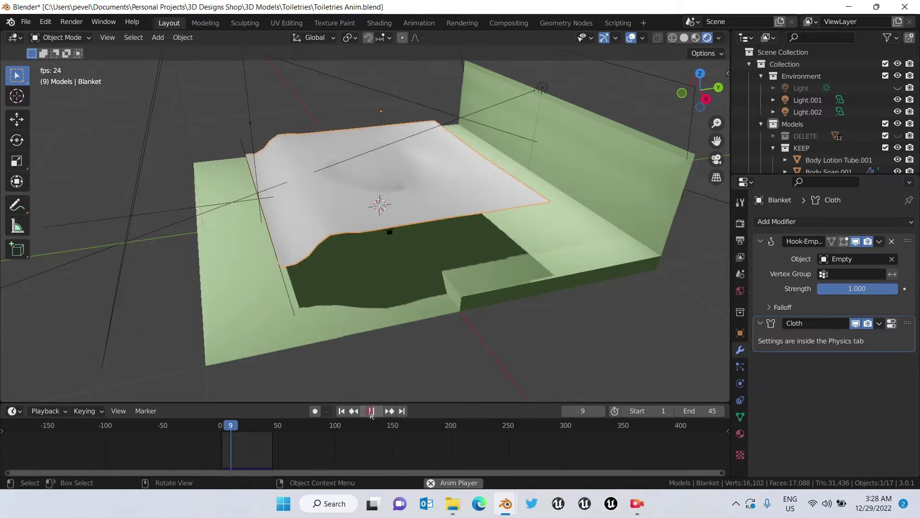
click(372, 410)
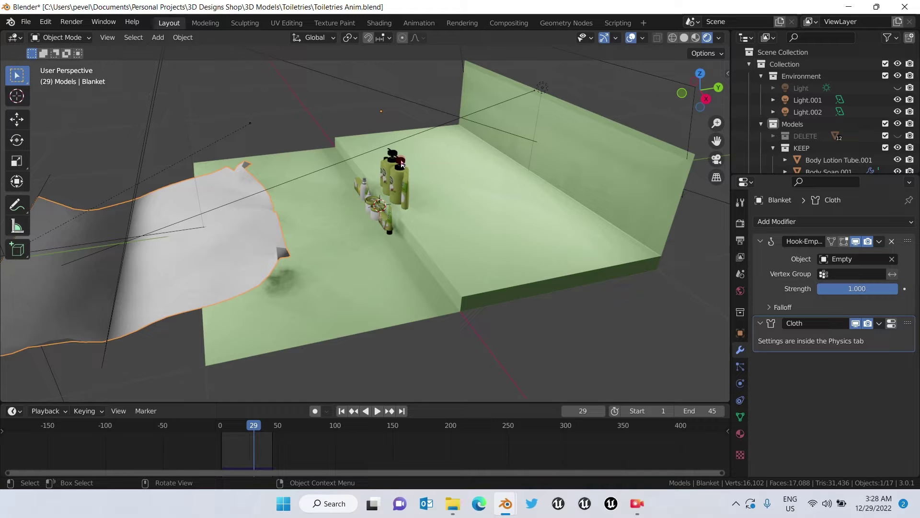
scroll(402, 164, up, 5)
middle_drag(354, 315, 412, 277)
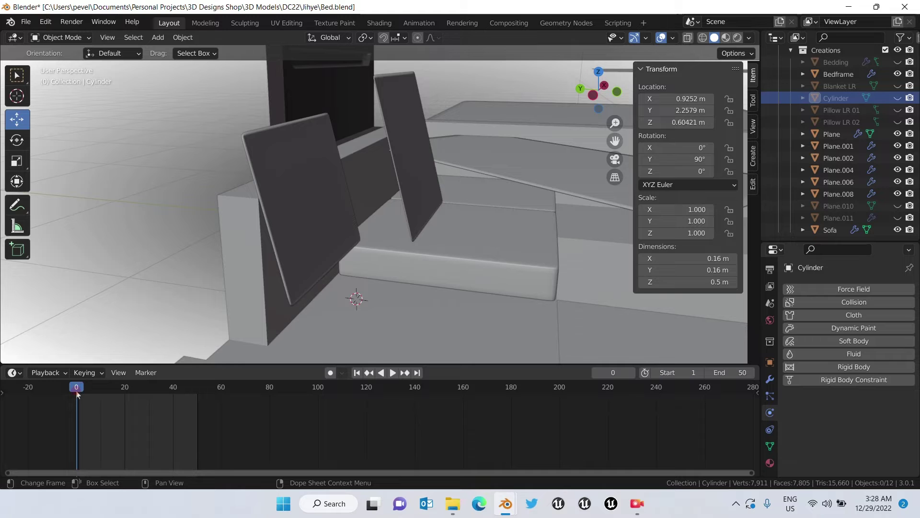
Play the cloth simulations from frame 0 in the bed scene and the bedroom scene to inspect how the fabric falls
click(75, 389)
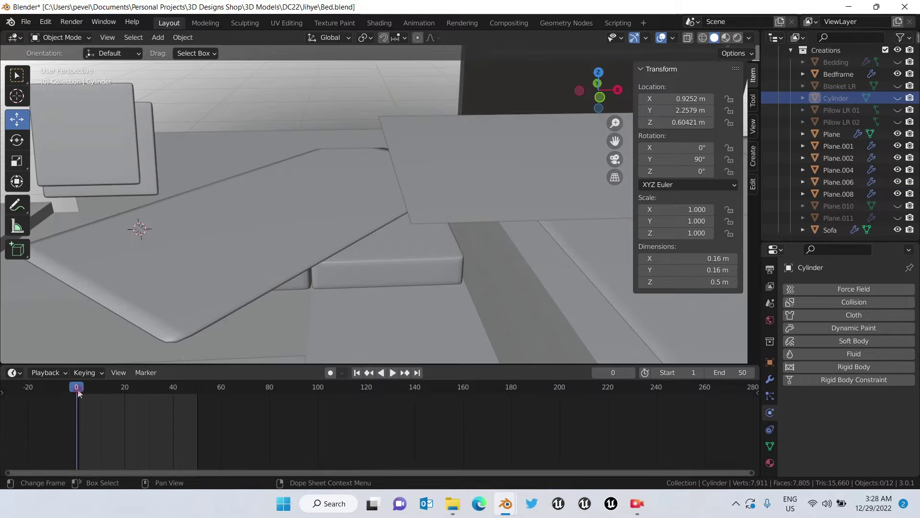
key(space)
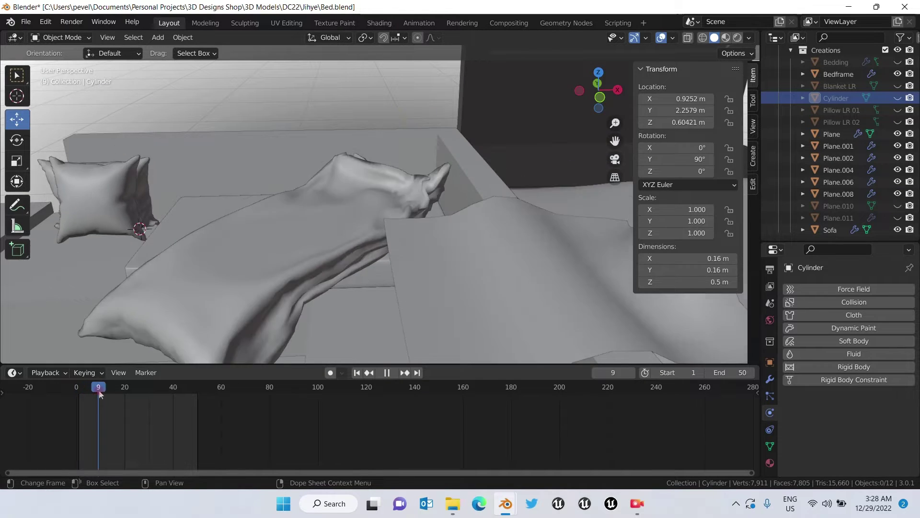
key(space)
middle_drag(251, 318, 331, 254)
click(77, 388)
key(space)
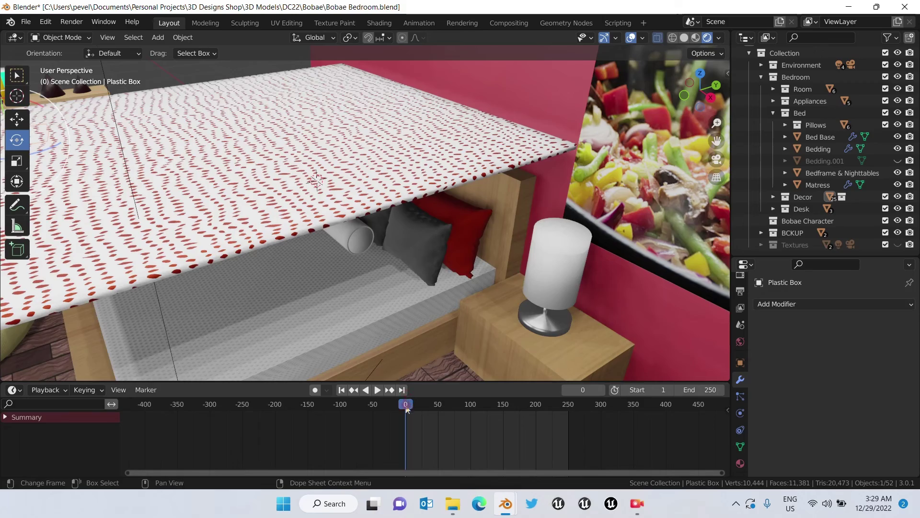
key(space)
middle_drag(417, 336, 418, 305)
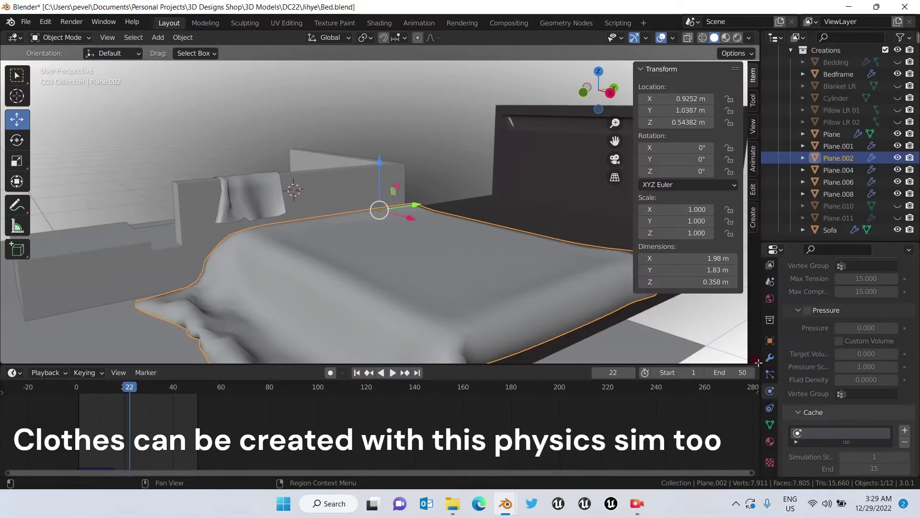
Examine the cloth physics cache and bake settings of Plane.002 on the bed
scroll(820, 377, down, 10)
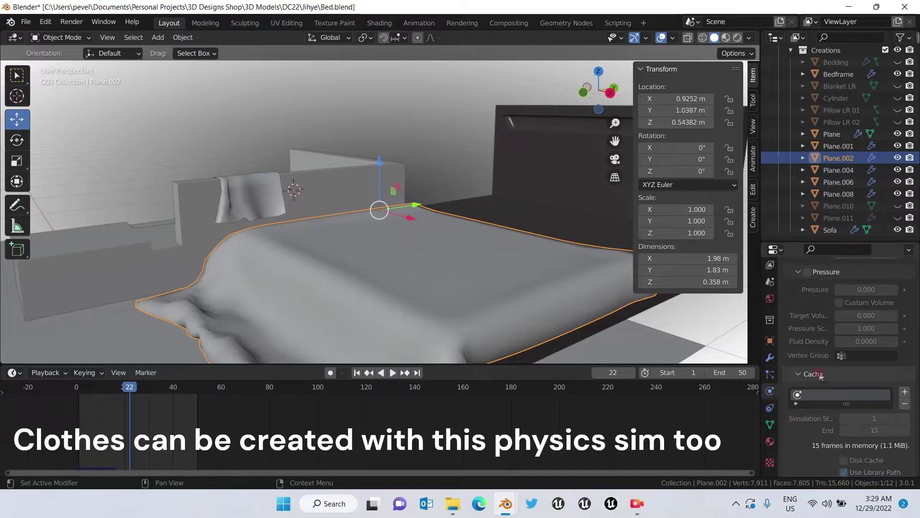
scroll(821, 377, up, 2)
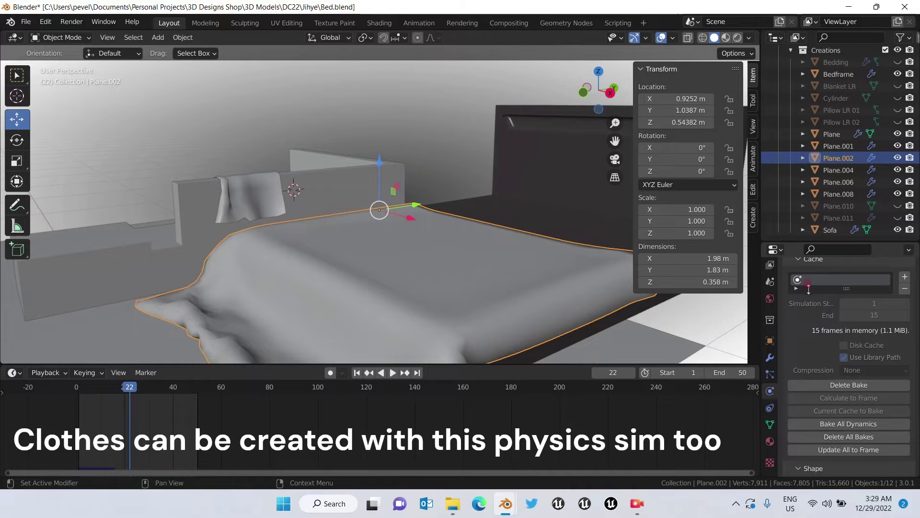
scroll(821, 307, up, 2)
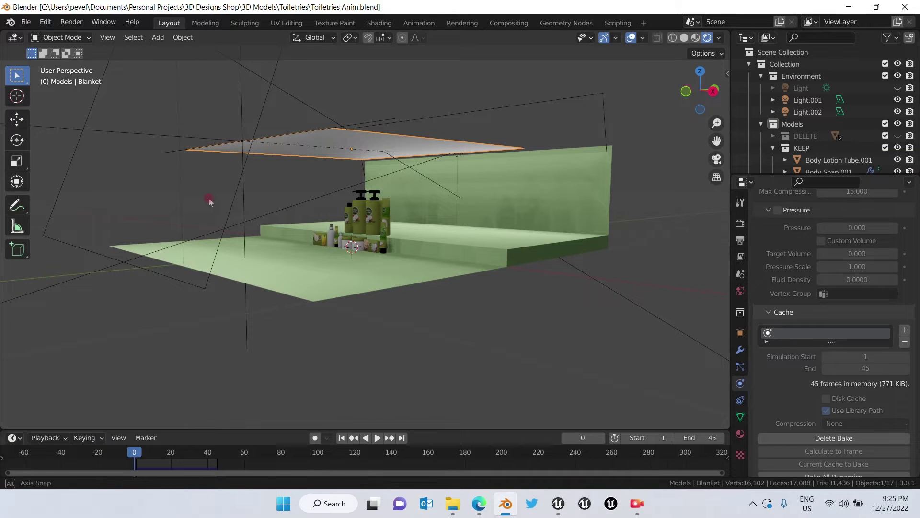
Play the blanket animation in the toiletries scene from frame 0 and pause it once the products are uncovered
middle_drag(208, 198, 269, 232)
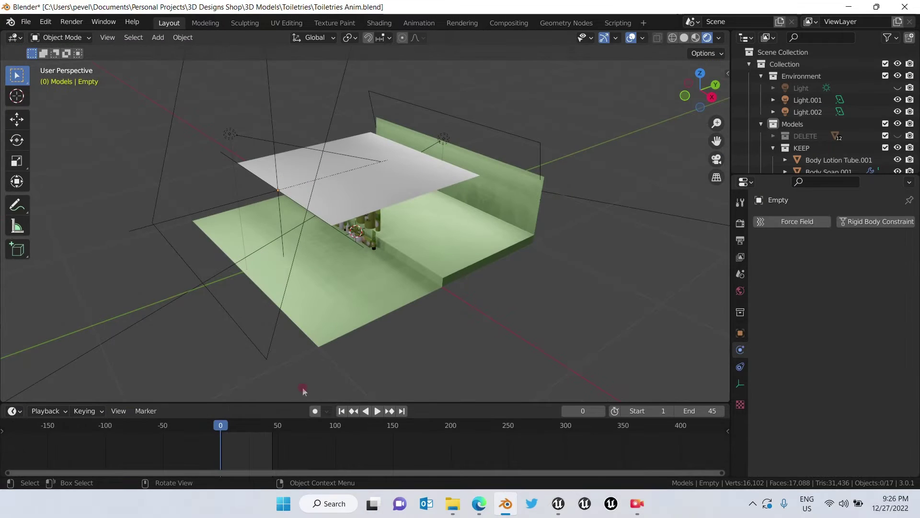
middle_drag(287, 326, 318, 323)
click(377, 411)
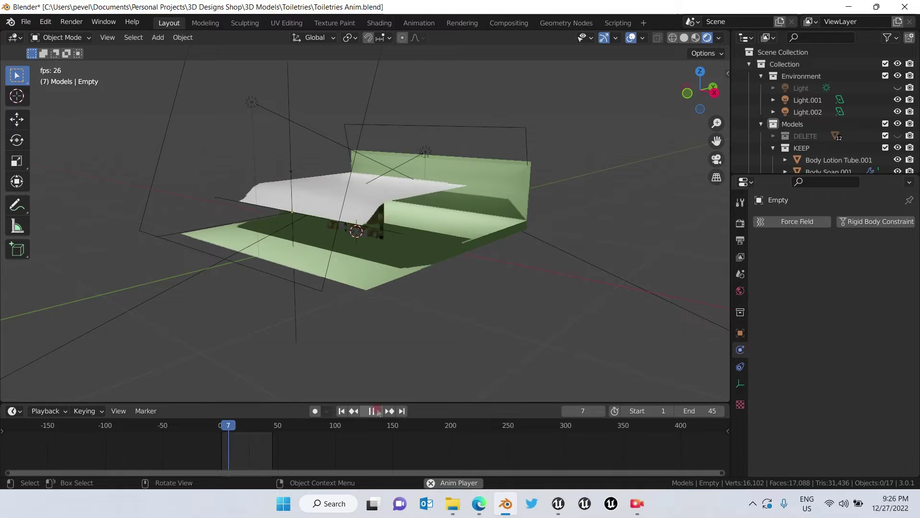
click(374, 411)
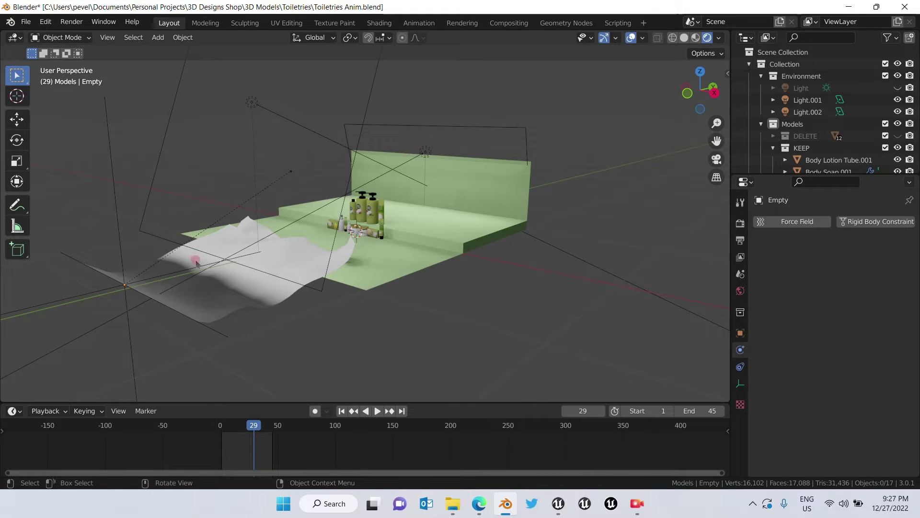
Select the Blanket, examine its cloth physics and bake cache settings, and return the timeline to frame 0
click(236, 283)
middle_drag(236, 284, 284, 249)
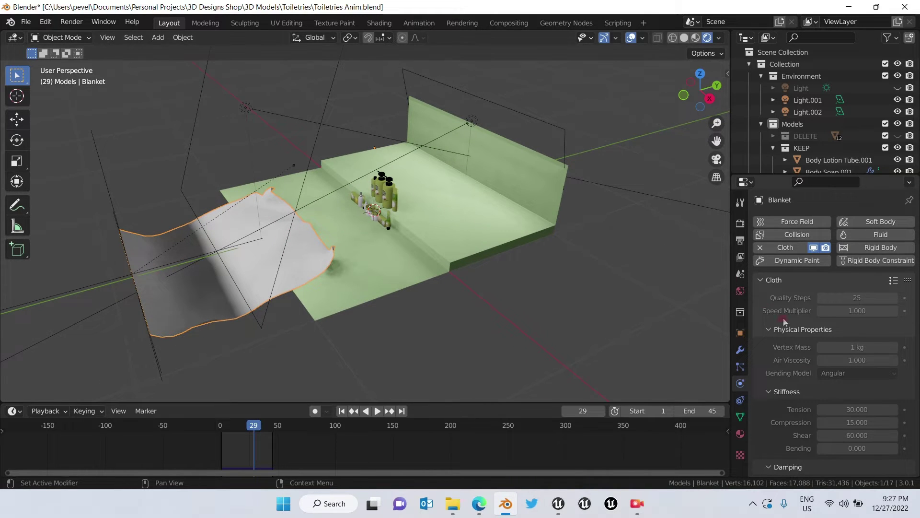
scroll(794, 267, down, 12)
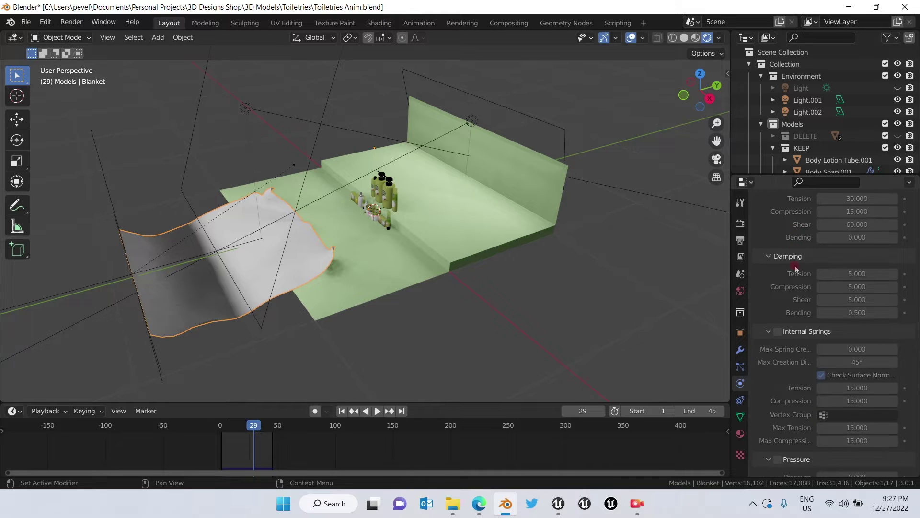
scroll(794, 268, down, 10)
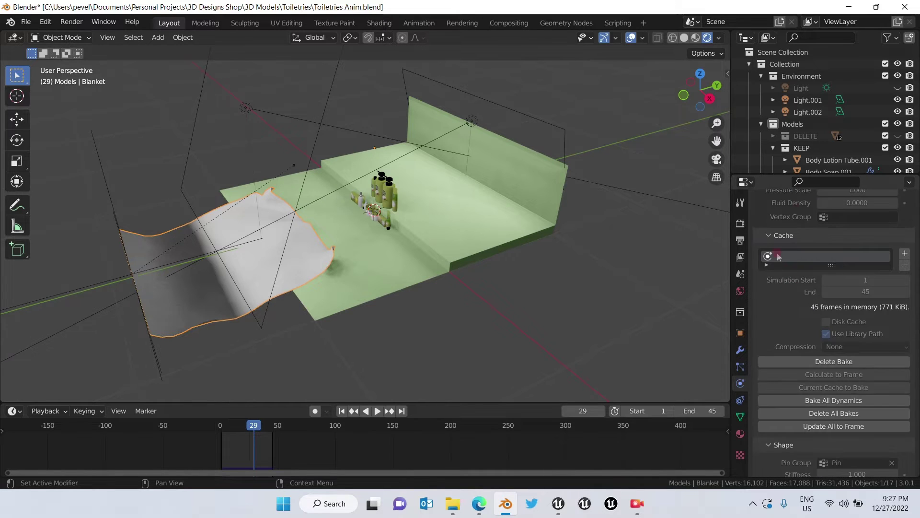
click(805, 363)
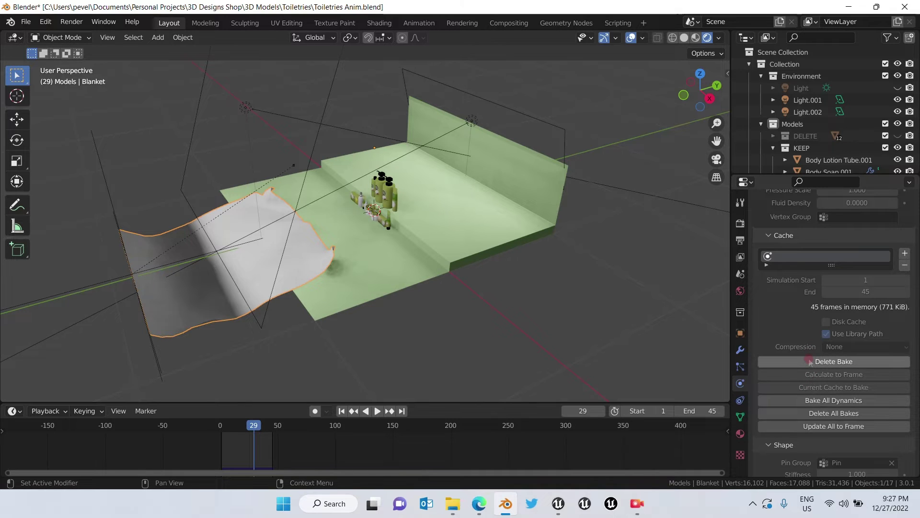
click(223, 437)
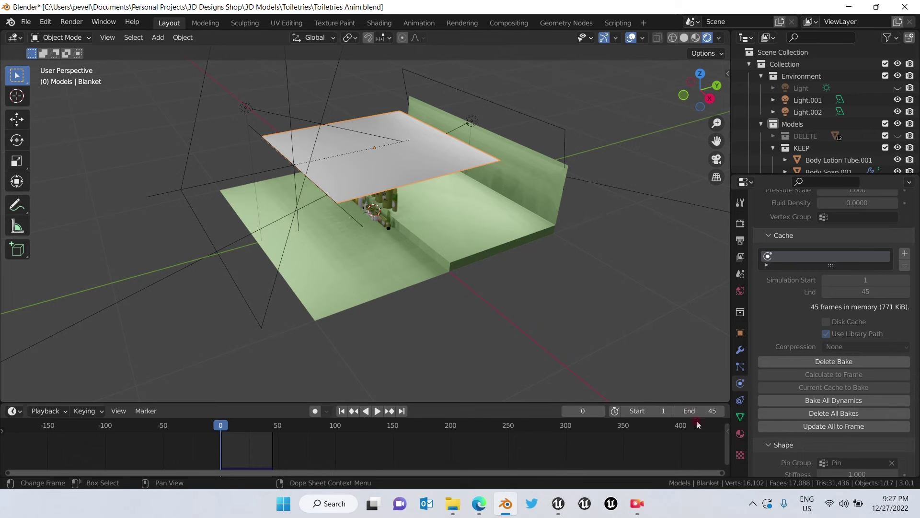
scroll(822, 371, up, 4)
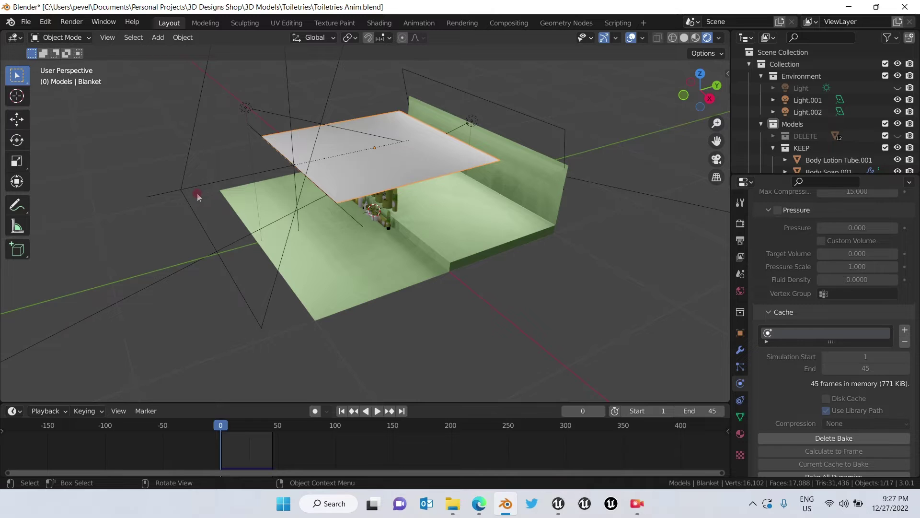
Select all objects in the scene and start an Alembic (.abc) export
key(a)
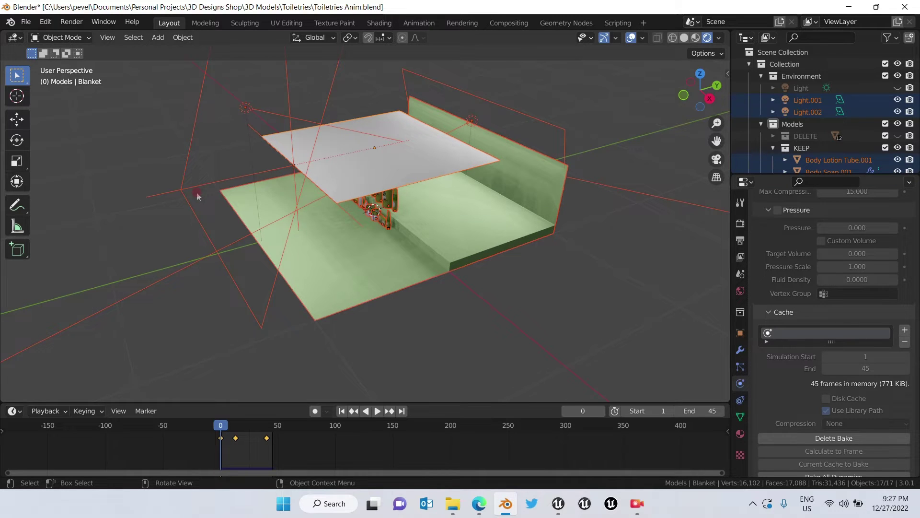
middle_drag(290, 234, 350, 167)
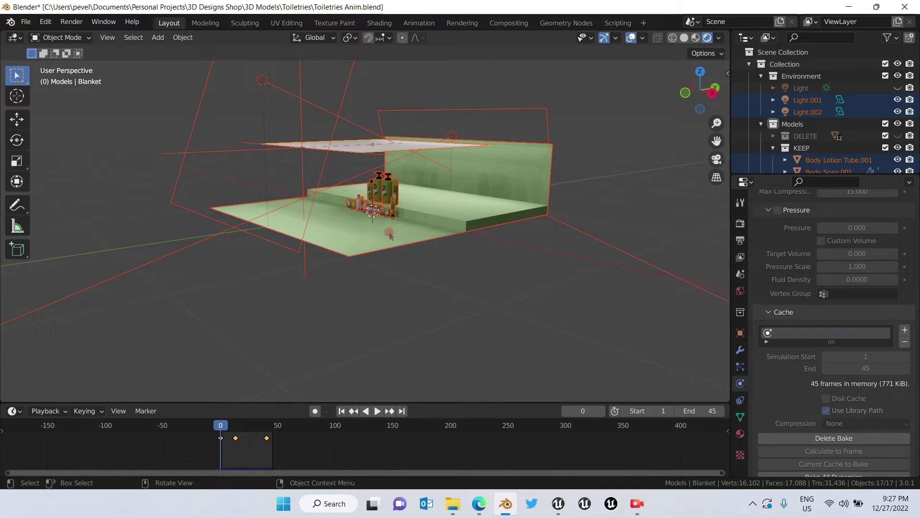
click(27, 23)
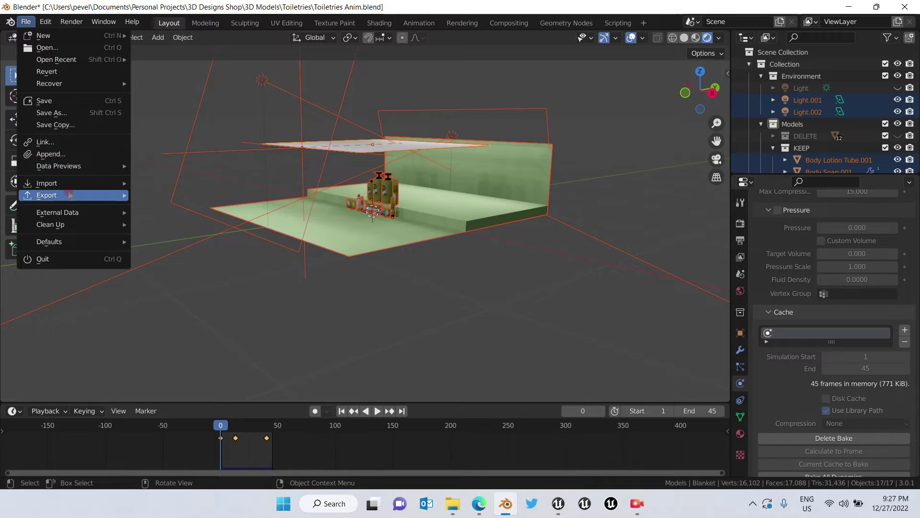
mouse_move(70, 196)
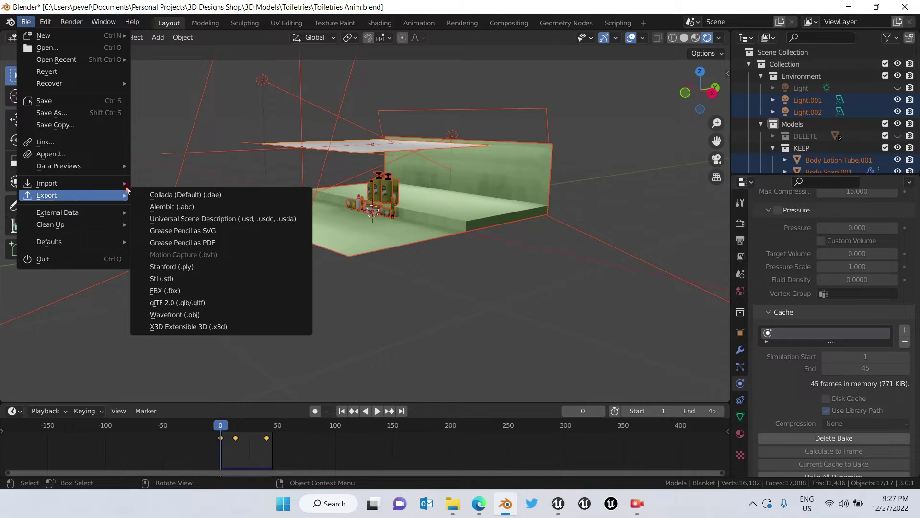
click(160, 209)
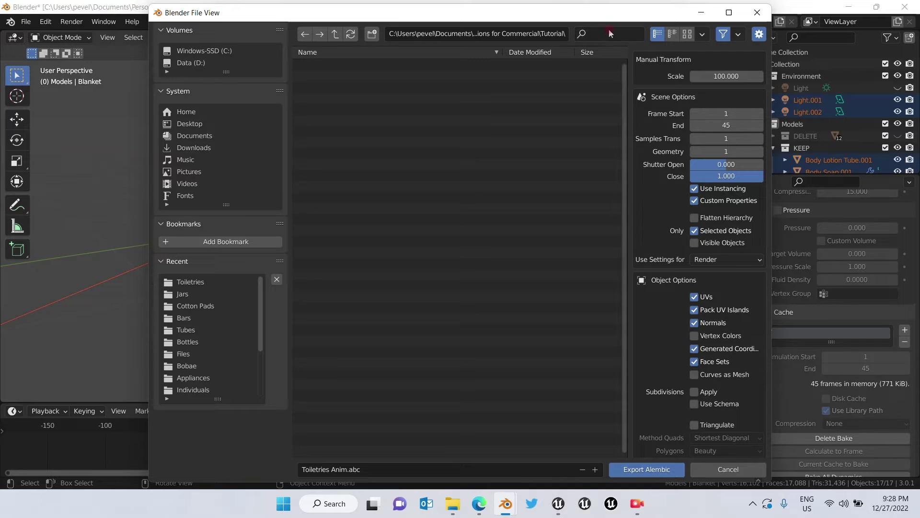
Review the Alembic options and export the selected objects for frames 1 to 45 as Toiletries Anim.abc in the Tutorial folder
drag(600, 15, 442, 38)
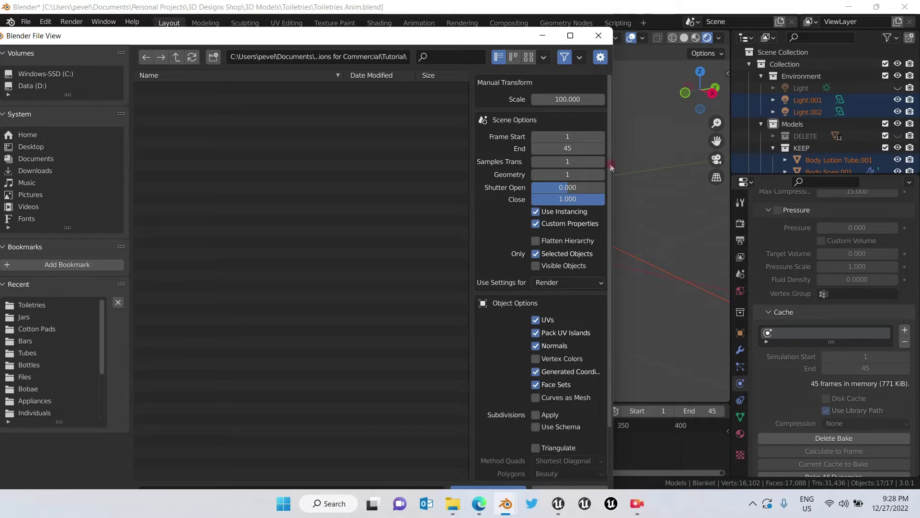
drag(609, 164, 612, 226)
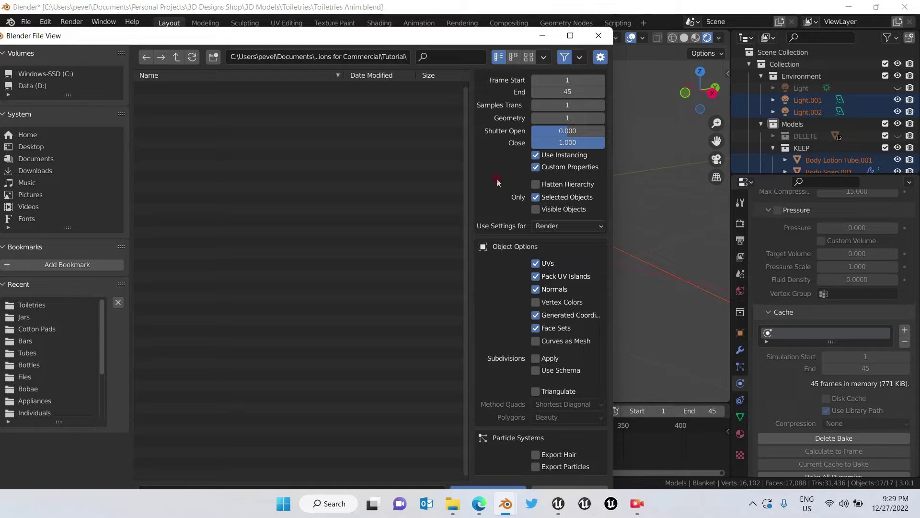
drag(318, 36, 320, 5)
click(475, 464)
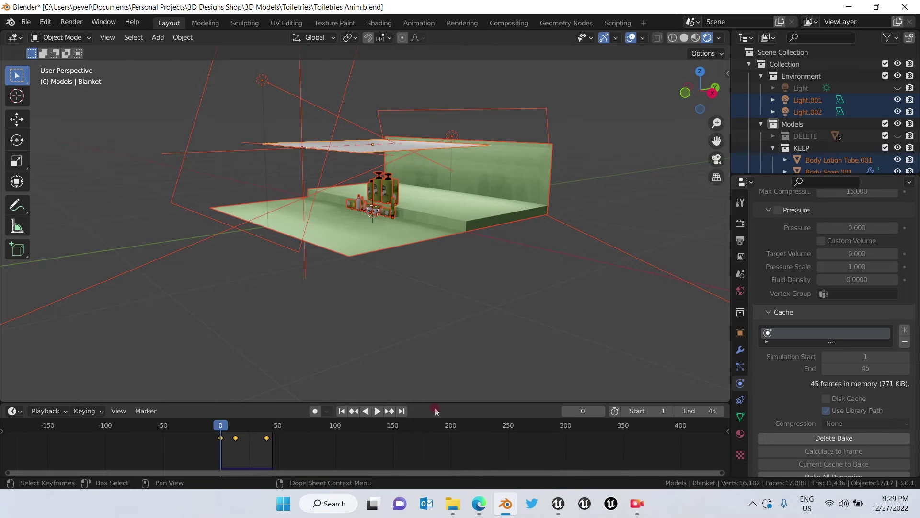
Switch to the Toiletries project in Unreal Editor and start an import from the Animations for Commercial > Tutorial folder
mouse_move(559, 504)
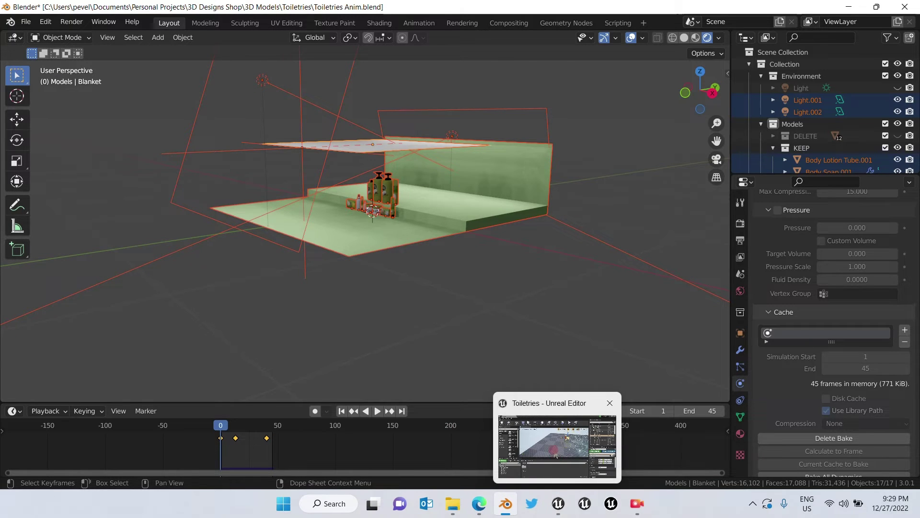
click(551, 448)
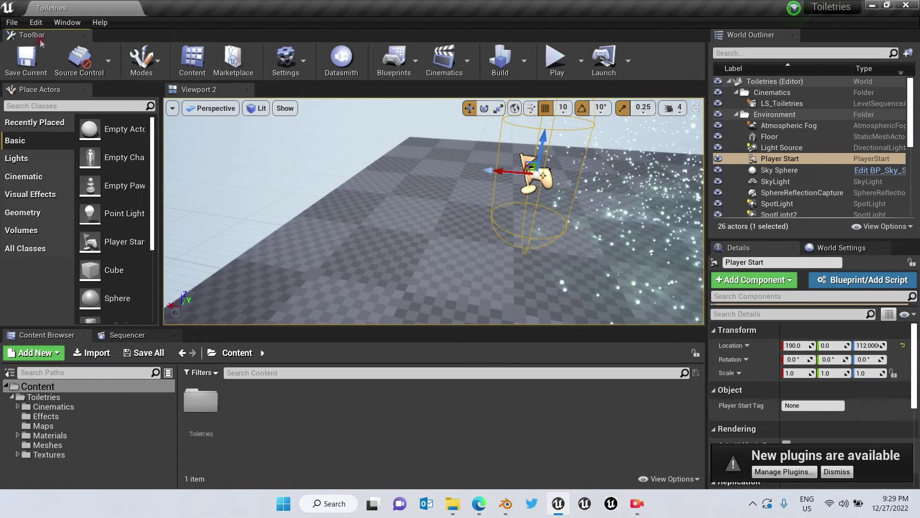
click(94, 355)
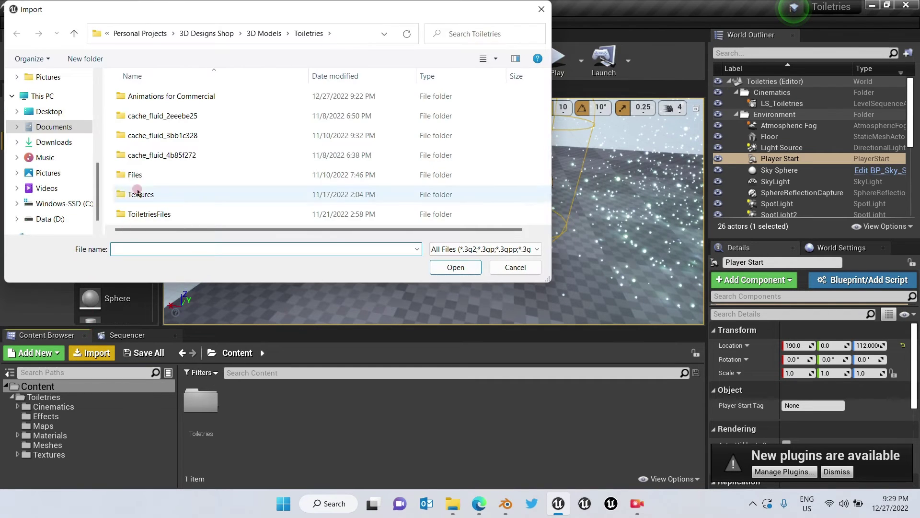
double_click(162, 96)
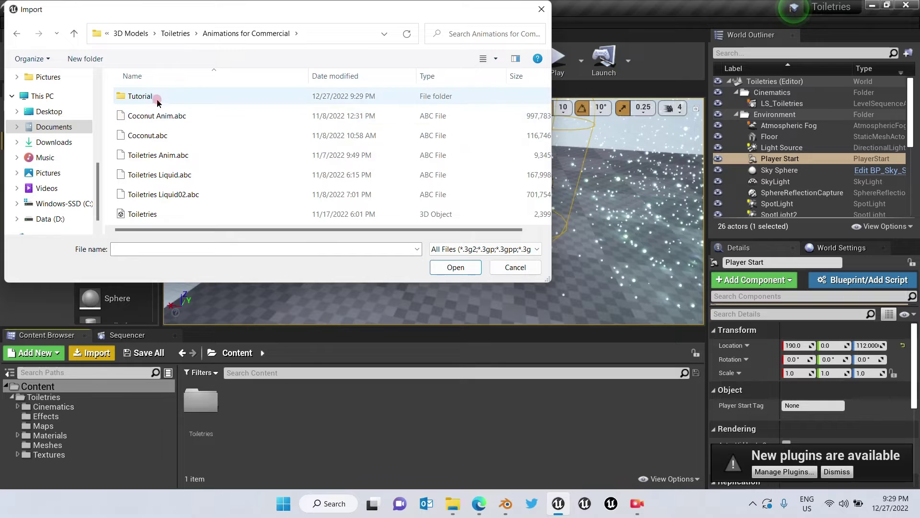
double_click(158, 99)
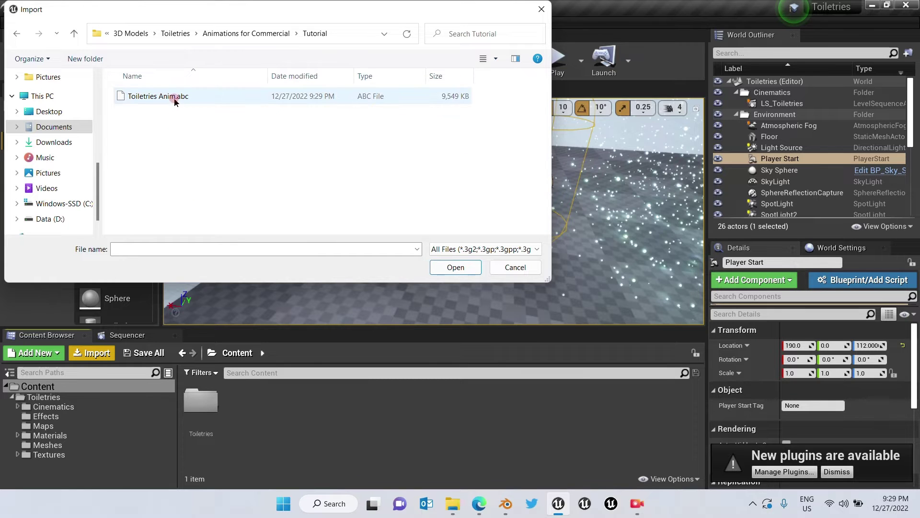
Choose Toiletries Anim.abc for import and set its import type to Geometry Cache (Experimental)
click(175, 98)
click(446, 267)
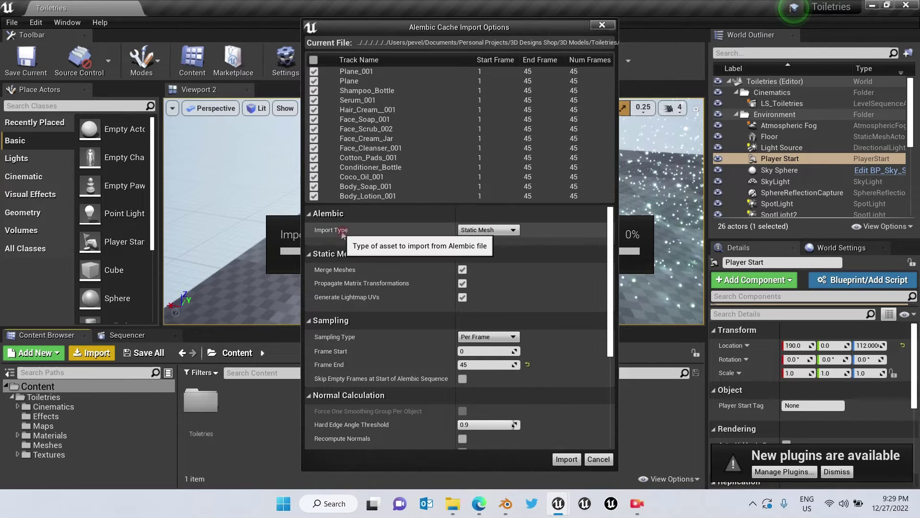
click(485, 231)
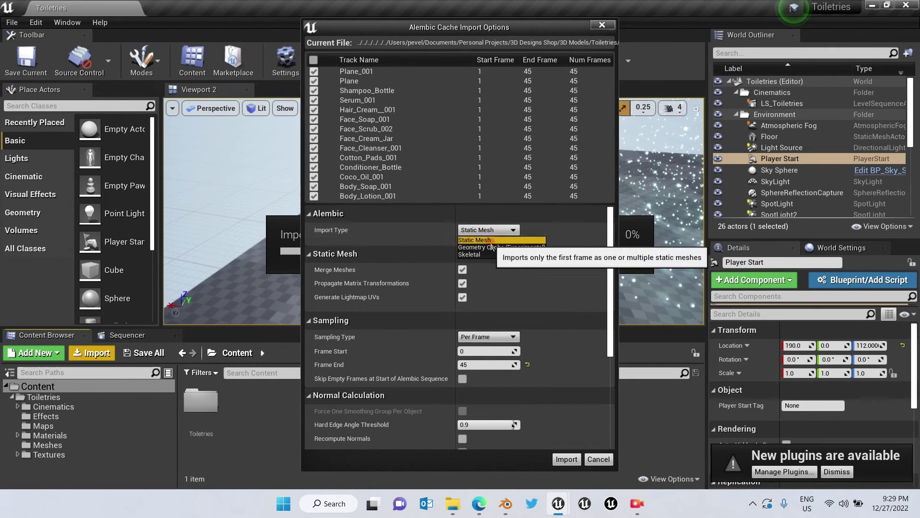
click(490, 248)
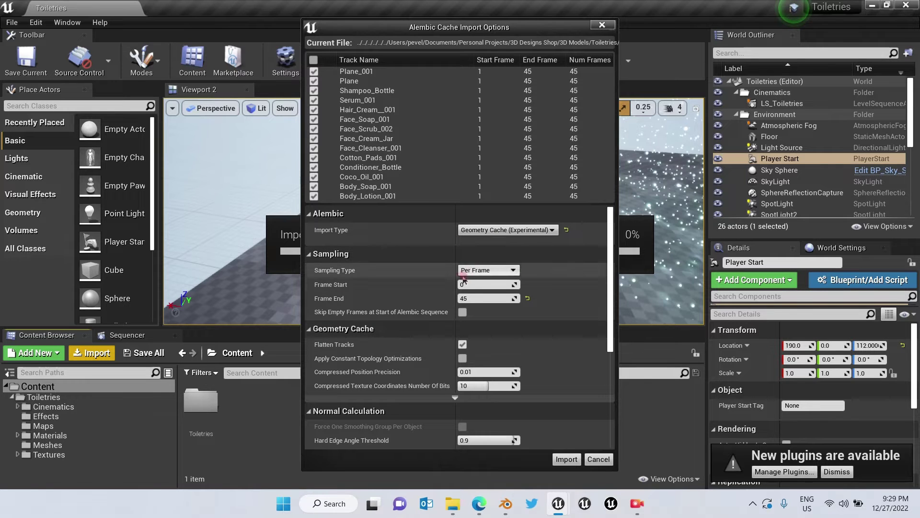
Enable skipping empty start frames and creating materials, choose the Autodesk 3ds Max conversion preset, and import the Alembic cache
click(463, 313)
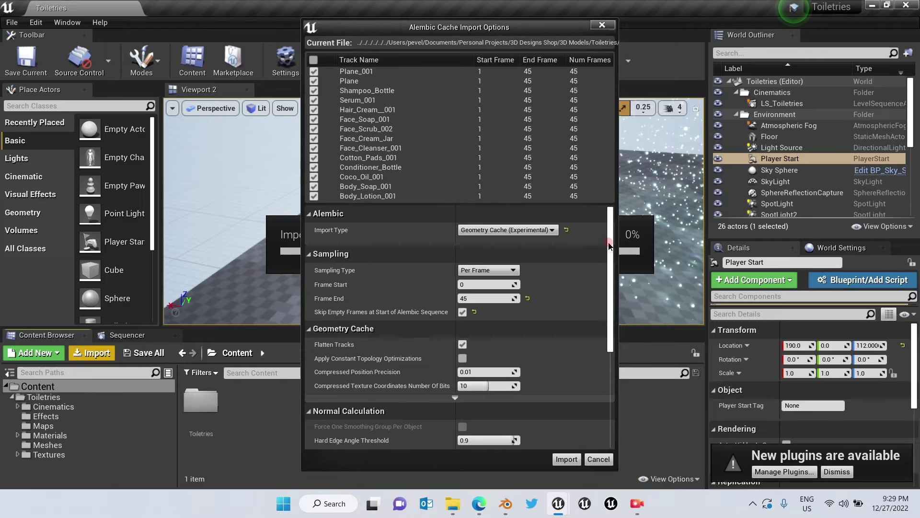
drag(614, 242, 604, 349)
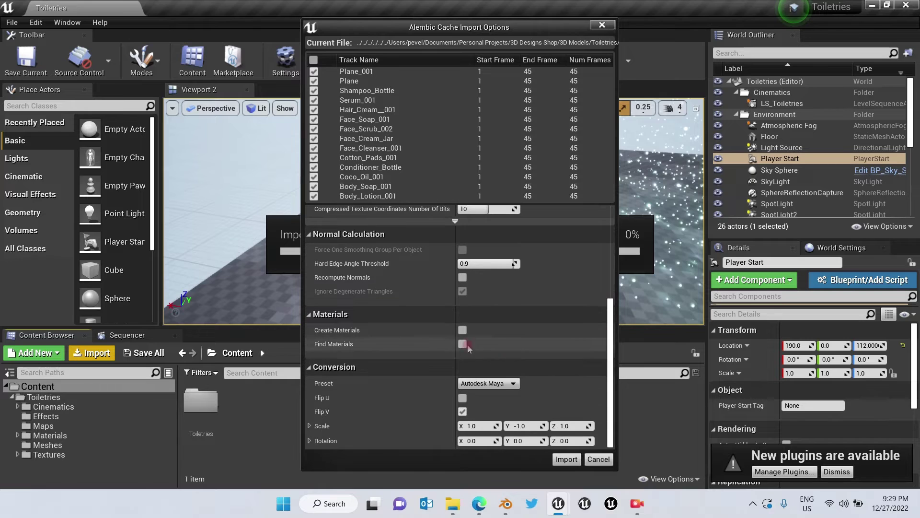
click(462, 330)
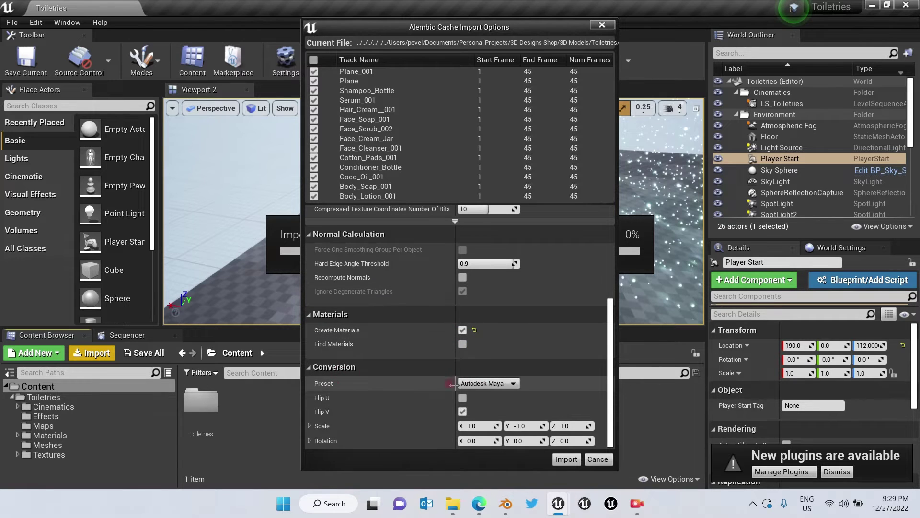
click(475, 383)
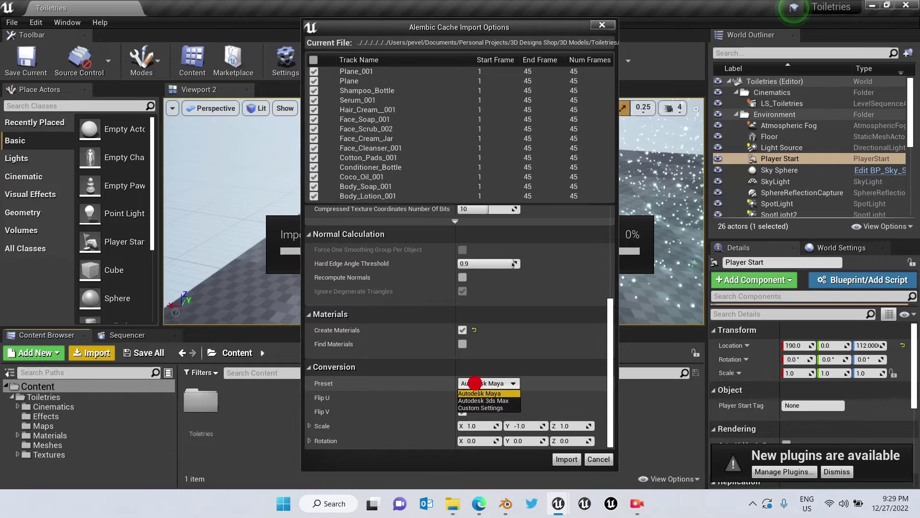
click(478, 400)
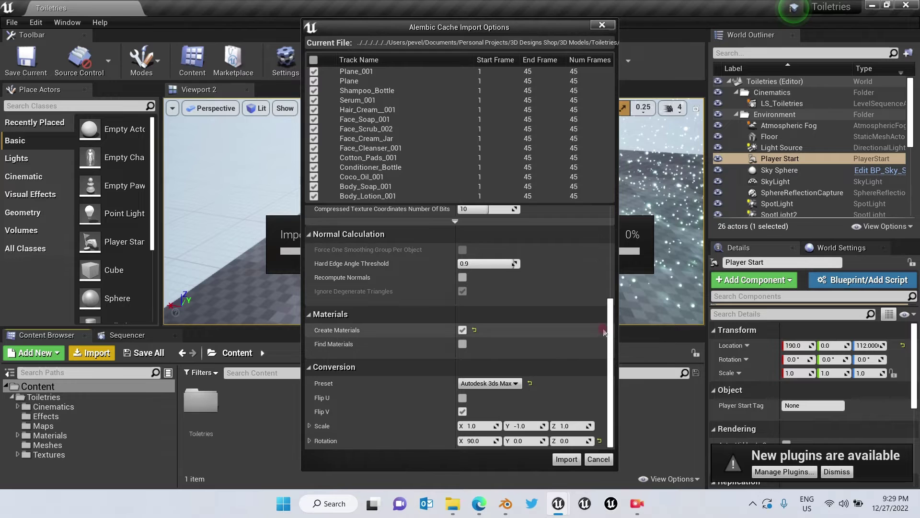
mouse_move(611, 337)
mouse_down()
mouse_move(613, 353)
mouse_move(600, 209)
mouse_up()
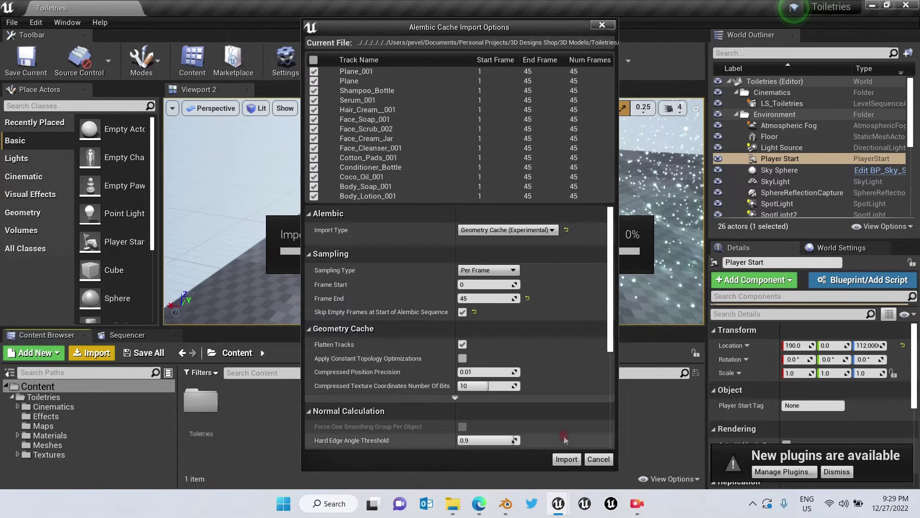
click(564, 458)
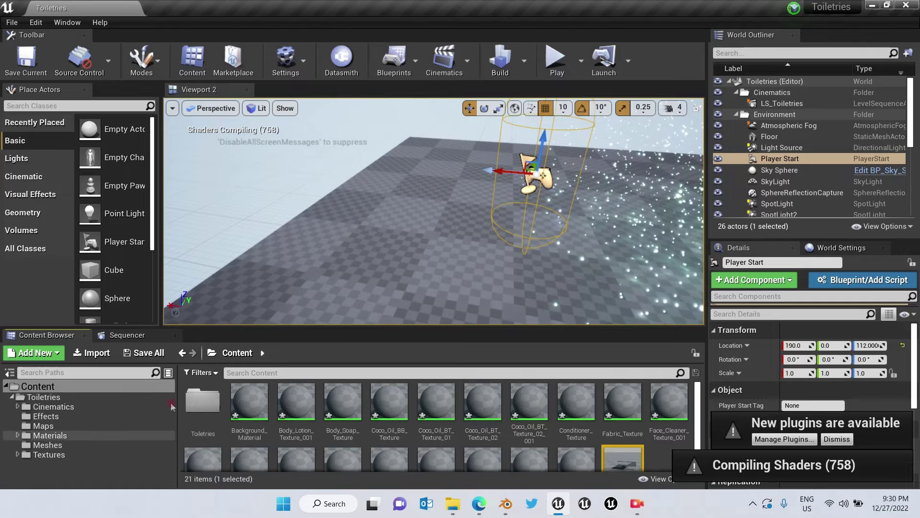
Place the Toiletries_Anim geometry cache on the floor at about X 400, Y -30, Z 40, rotated 130° about Z
scroll(407, 259, down, 3)
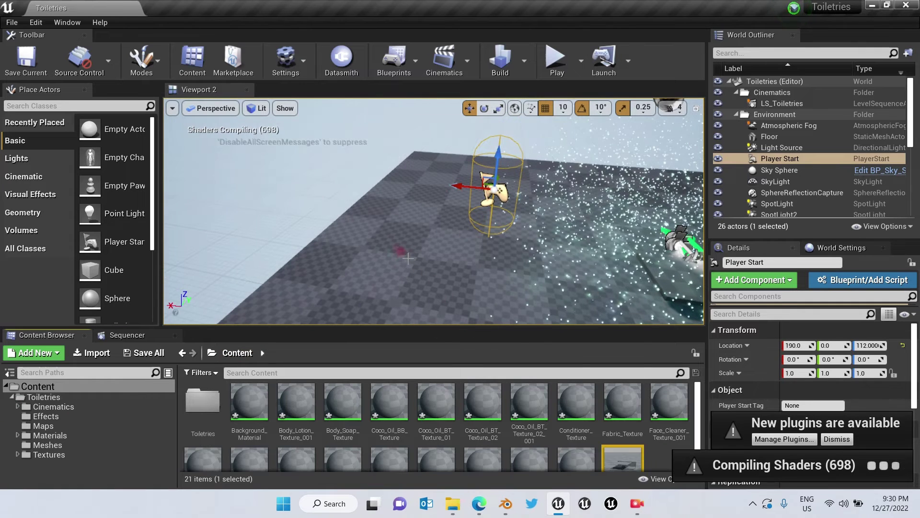
click(387, 221)
drag(386, 221, 321, 232)
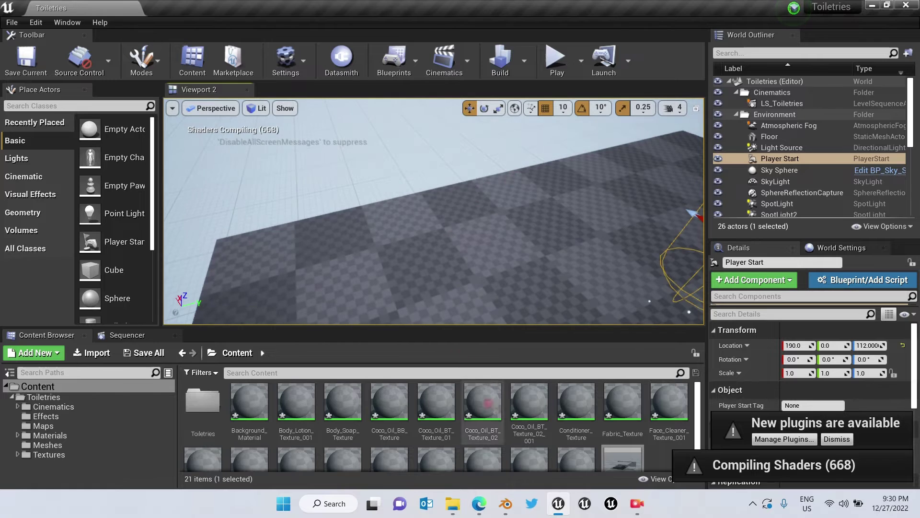
scroll(551, 408, down, 2)
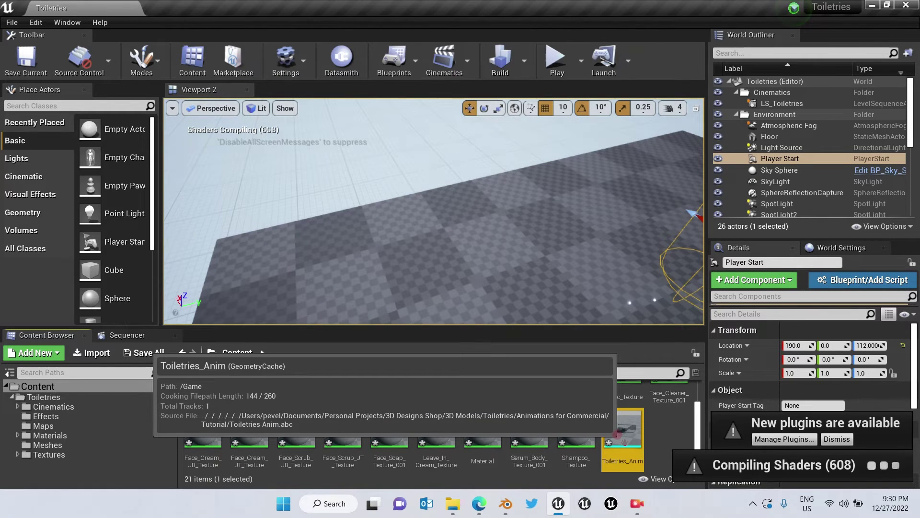
drag(625, 441, 560, 187)
right_drag(560, 187, 351, 224)
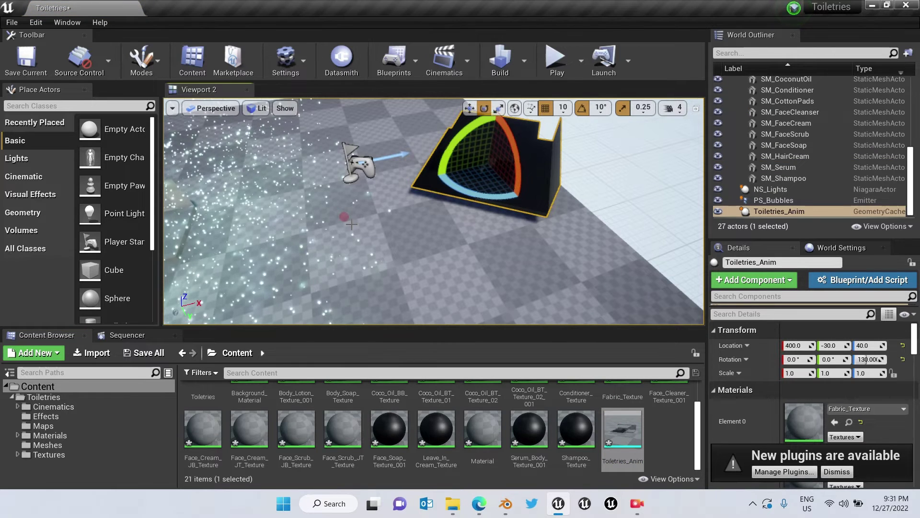
Play the level to preview the cloth animation, stop it, and select the placed Toiletries_Anim actor
click(550, 70)
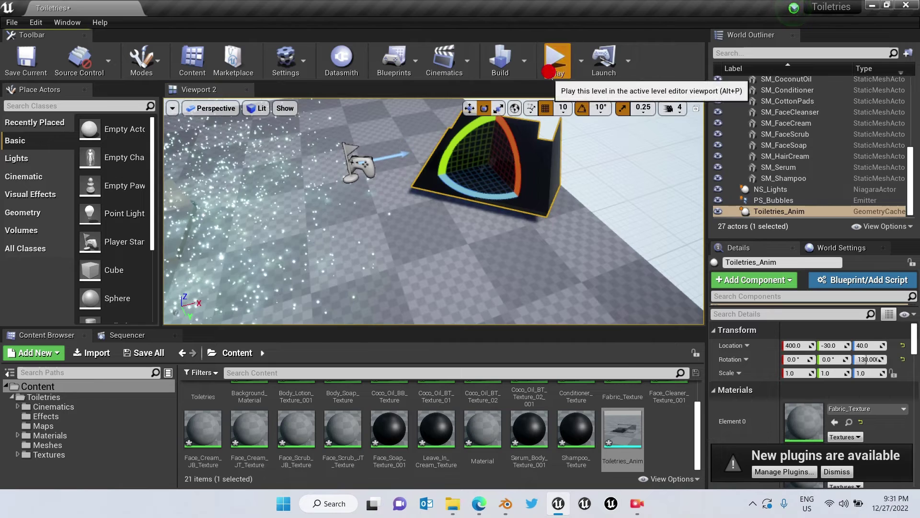
click(402, 228)
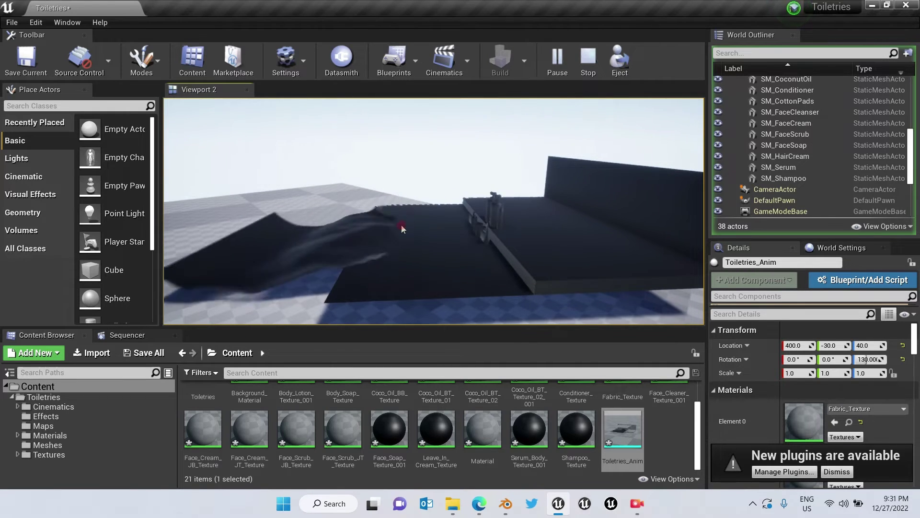
key(Escape)
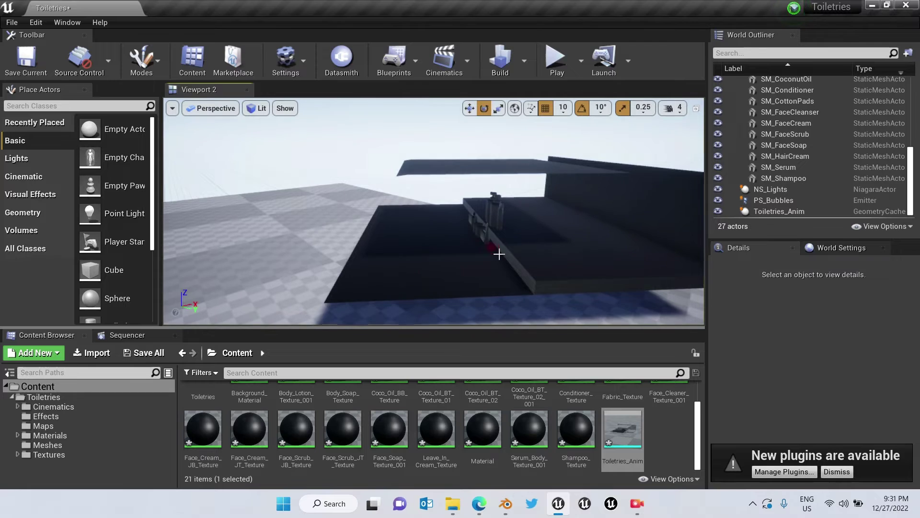
click(499, 254)
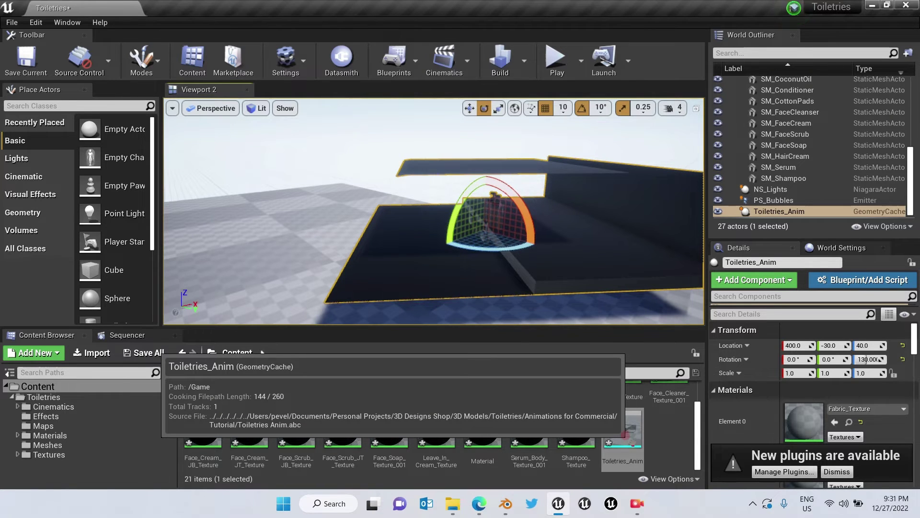
Open the Toiletries_Anim geometry cache asset and review every entry in its Materials array
double_click(632, 438)
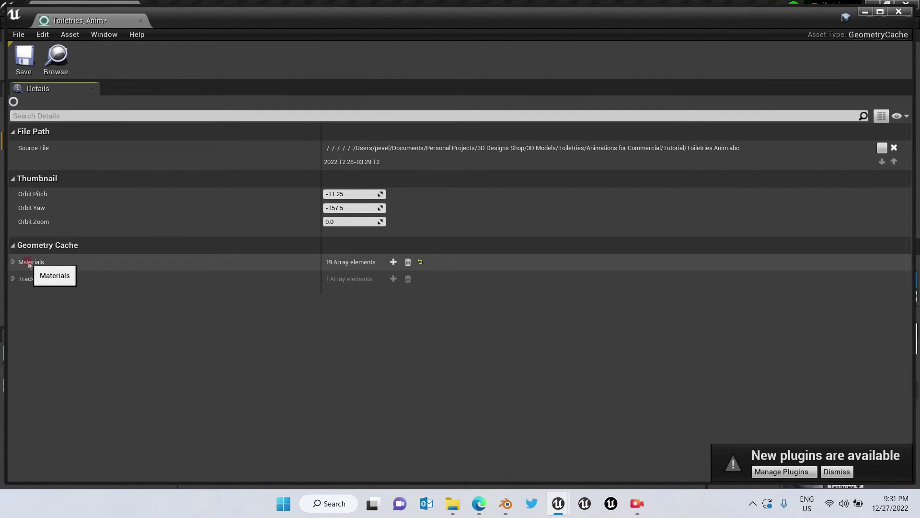
click(13, 262)
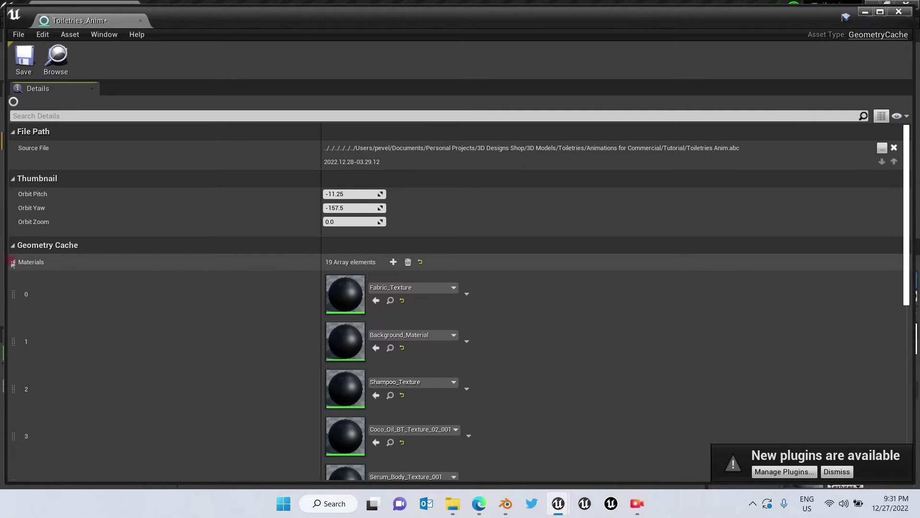
scroll(341, 297, down, 8)
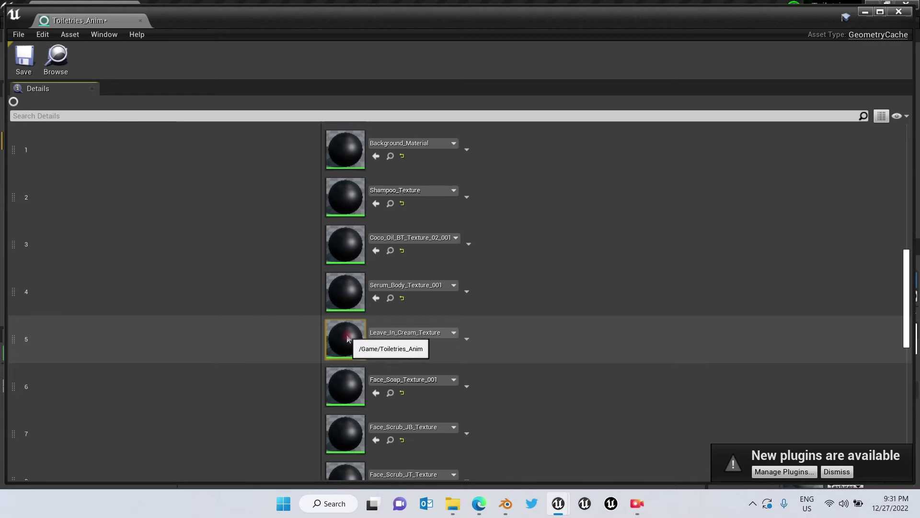
scroll(349, 333, down, 8)
scroll(347, 334, down, 14)
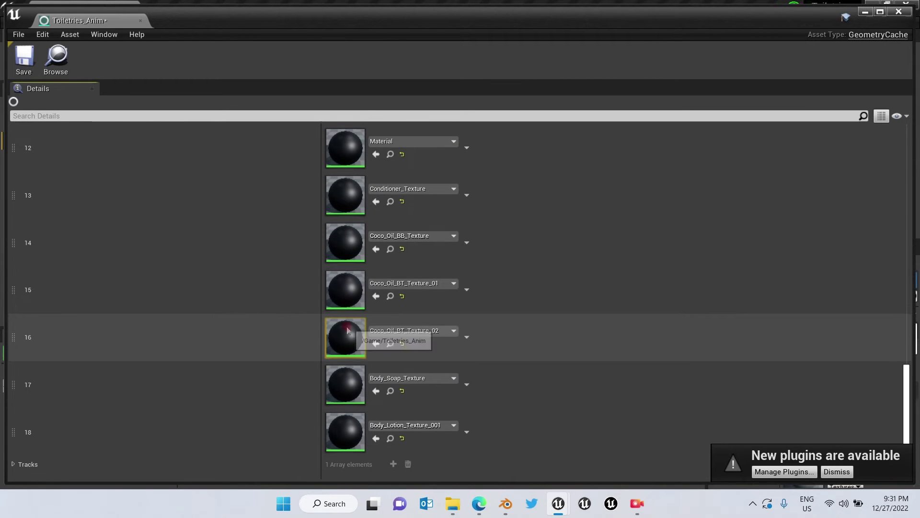
scroll(347, 328, up, 20)
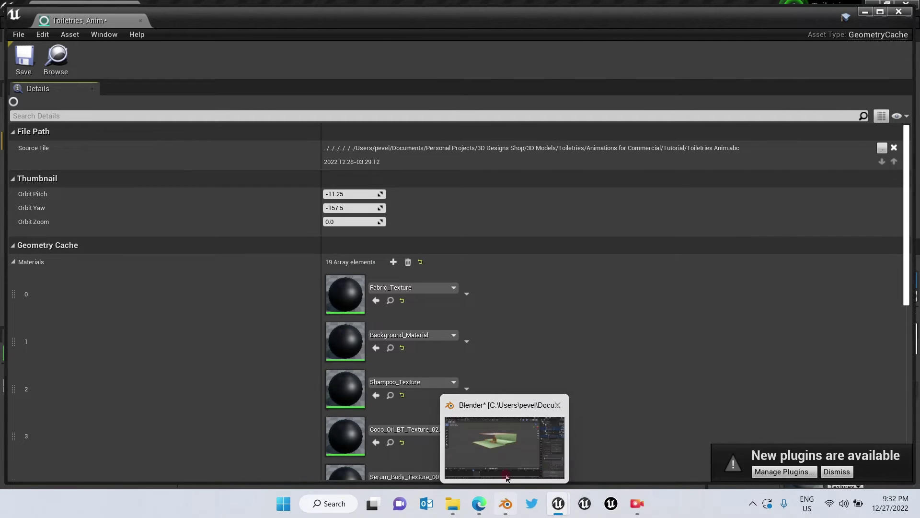
Switch to Blender and examine the Blanket's modifier stack and the Cloth modifier's options
click(506, 493)
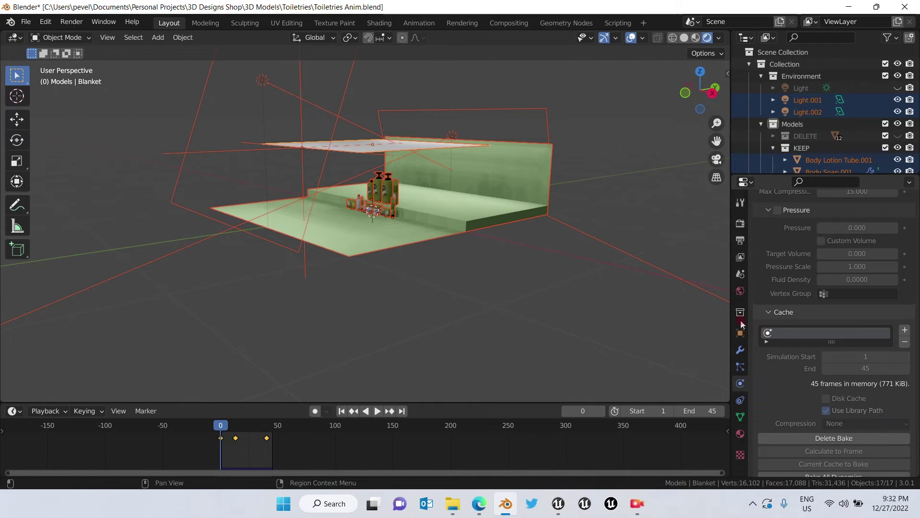
click(740, 350)
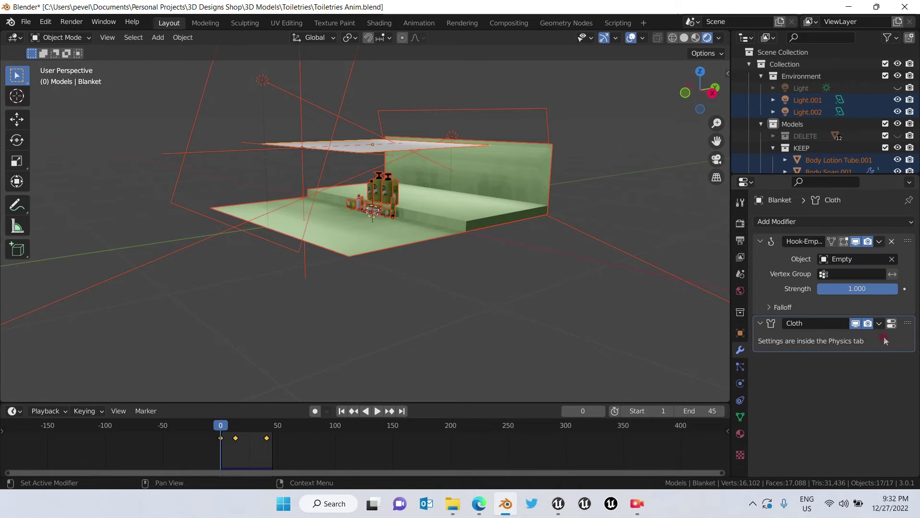
click(879, 323)
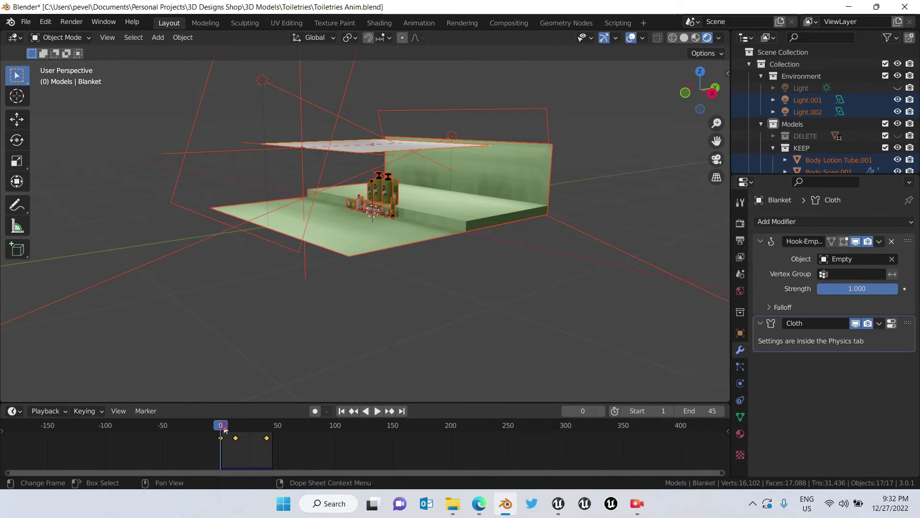
Select the Blanket, play its cloth animation and stop it at frame 25, keeping the Blanket selected
middle_drag(342, 195, 371, 184)
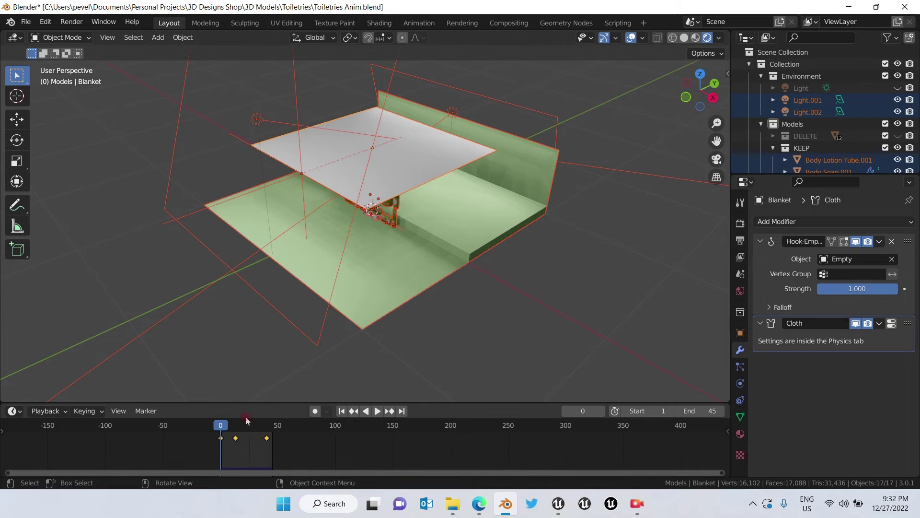
click(424, 170)
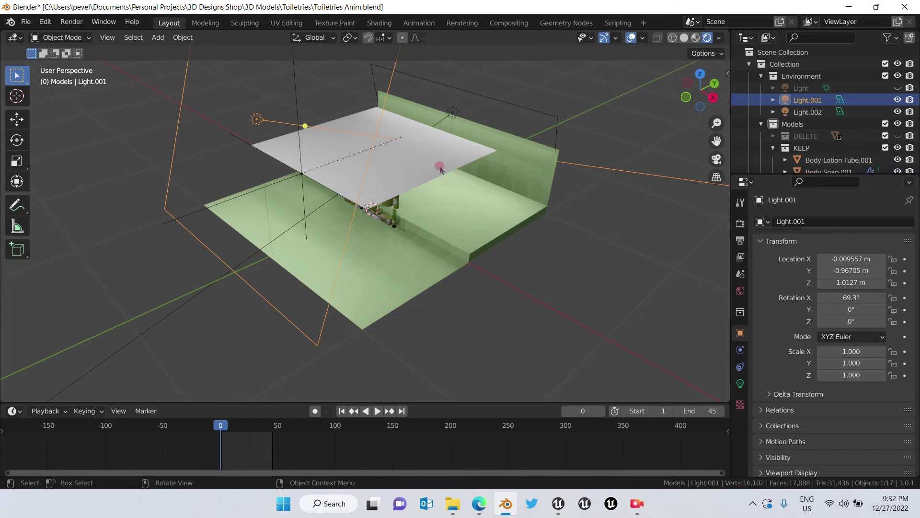
click(439, 170)
key(space)
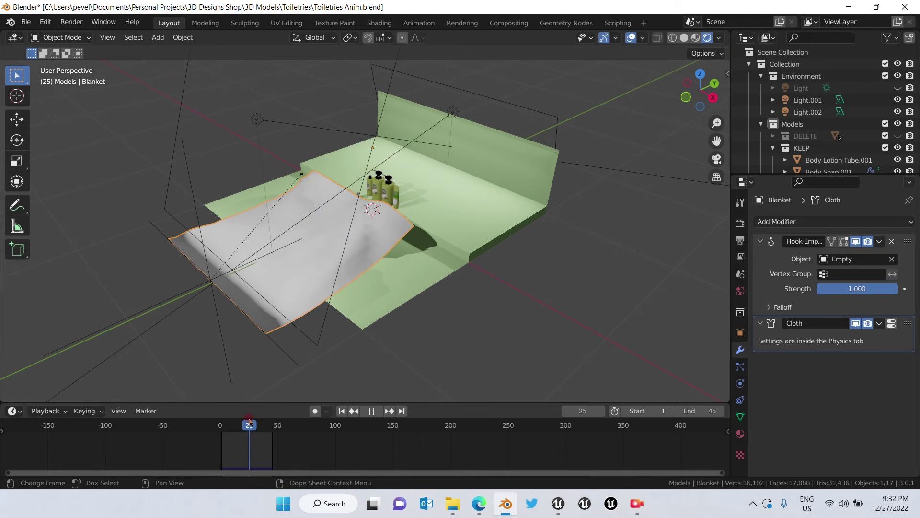
key(space)
middle_drag(278, 288, 255, 294)
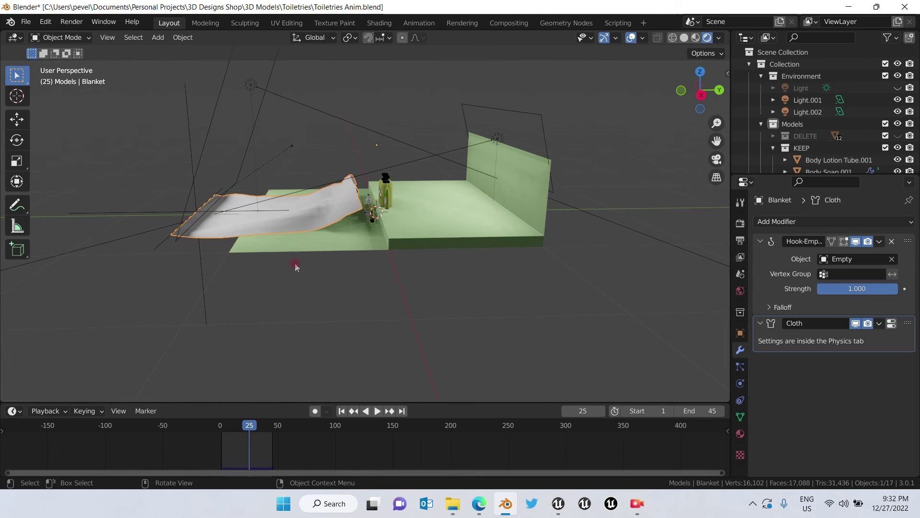
click(333, 216)
click(334, 218)
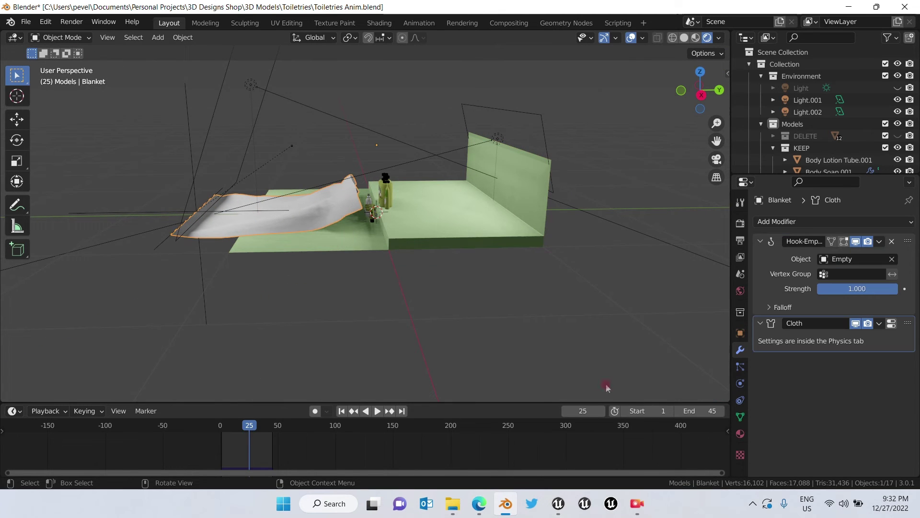
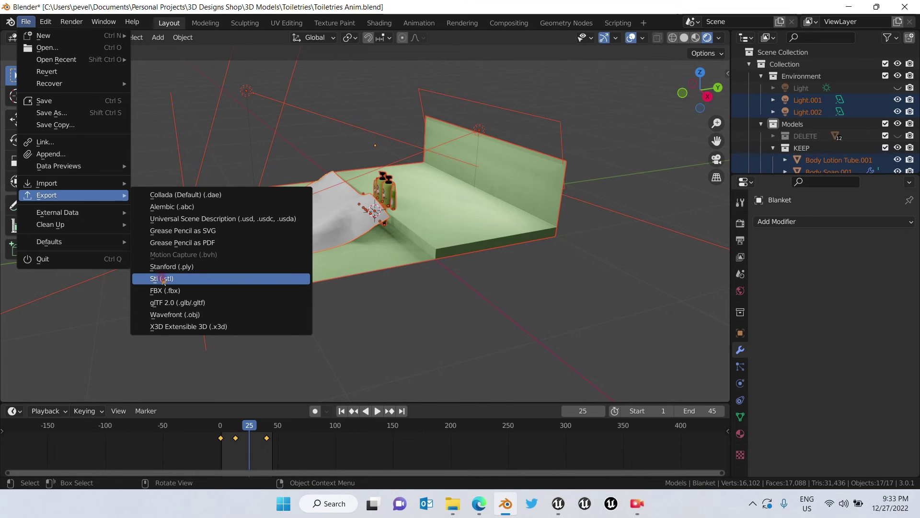
Export only the selected objects as Toiletries Anim.fbx to the Tutorial folder with Custom Properties, Face smoothing and Tangent Space
click(165, 290)
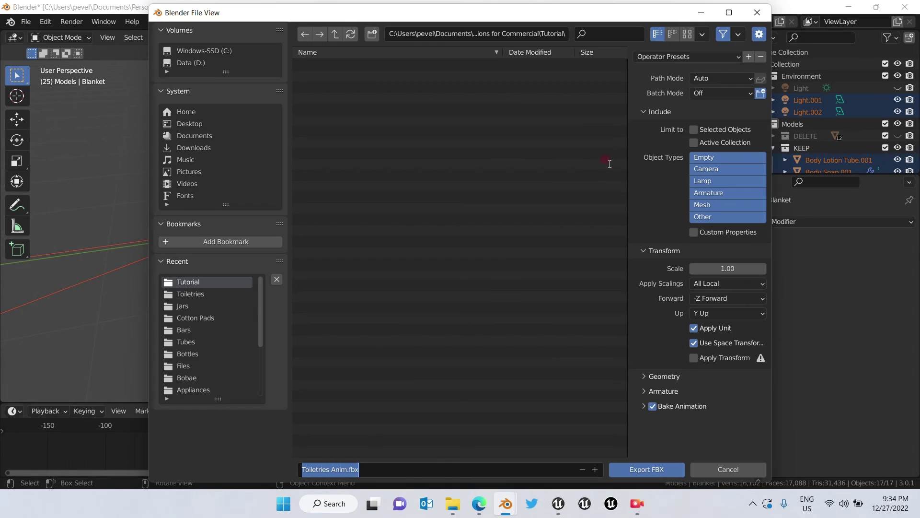
click(691, 132)
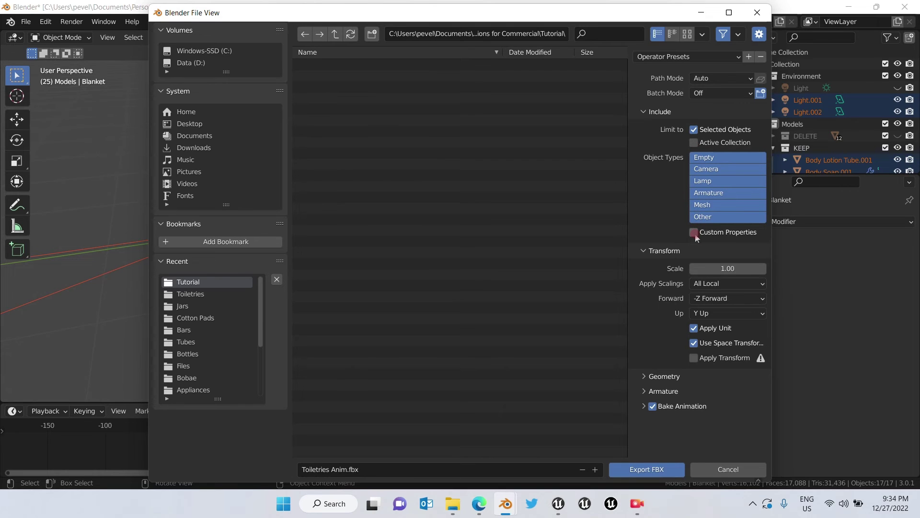
click(693, 234)
click(652, 377)
scroll(696, 372, down, 2)
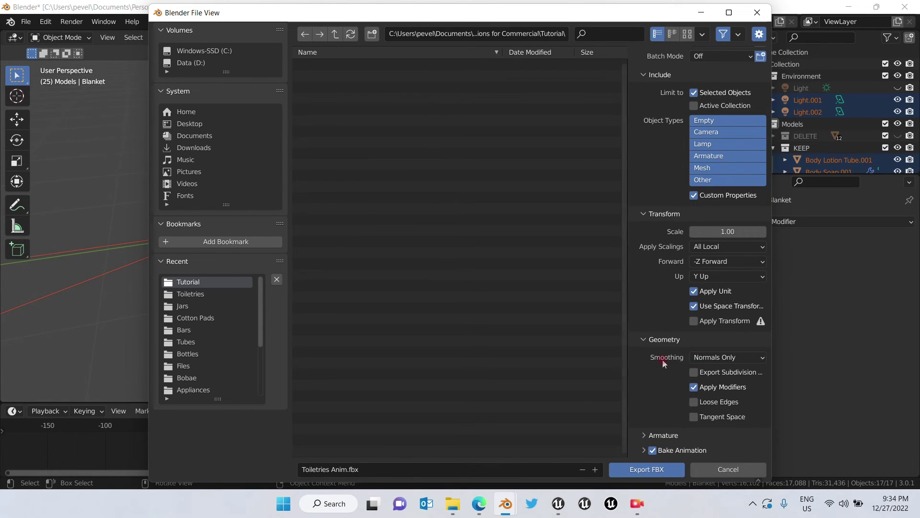
click(710, 359)
click(703, 384)
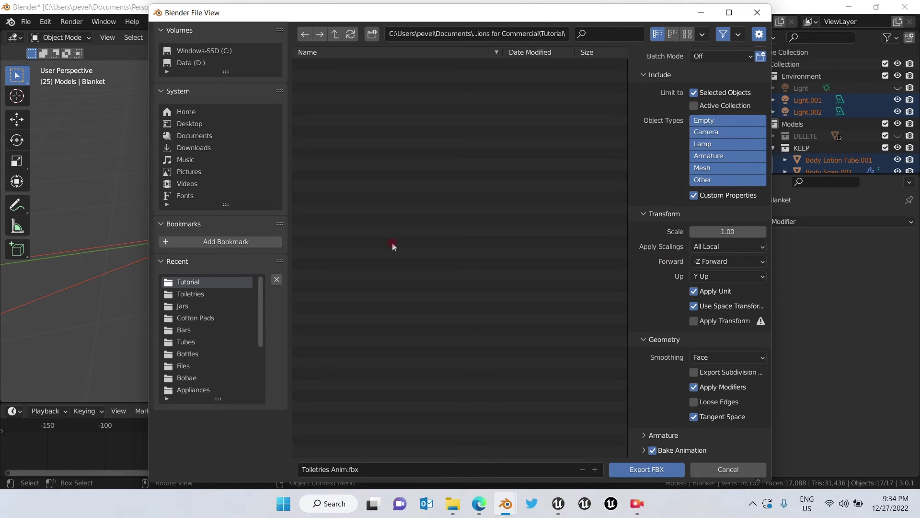
click(647, 469)
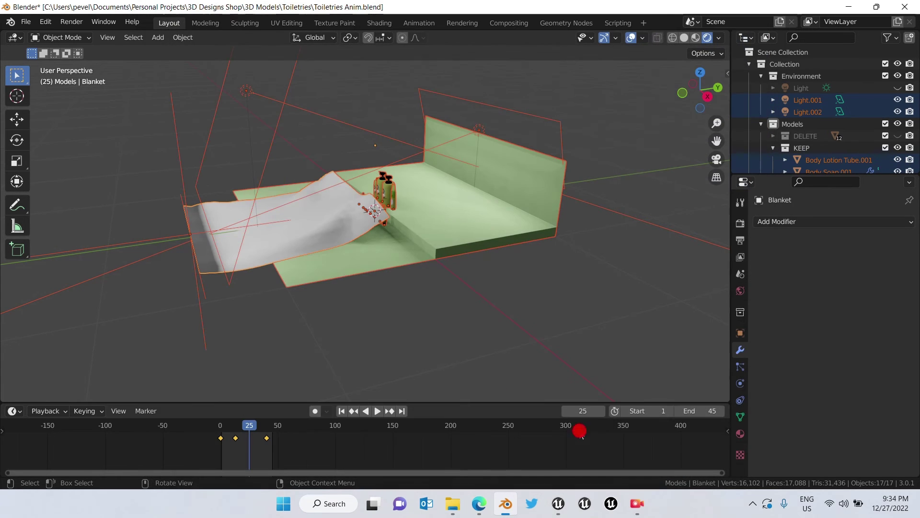
Switch to Unreal Editor and create a folder named FBX in the project's root Content folder
mouse_move(558, 503)
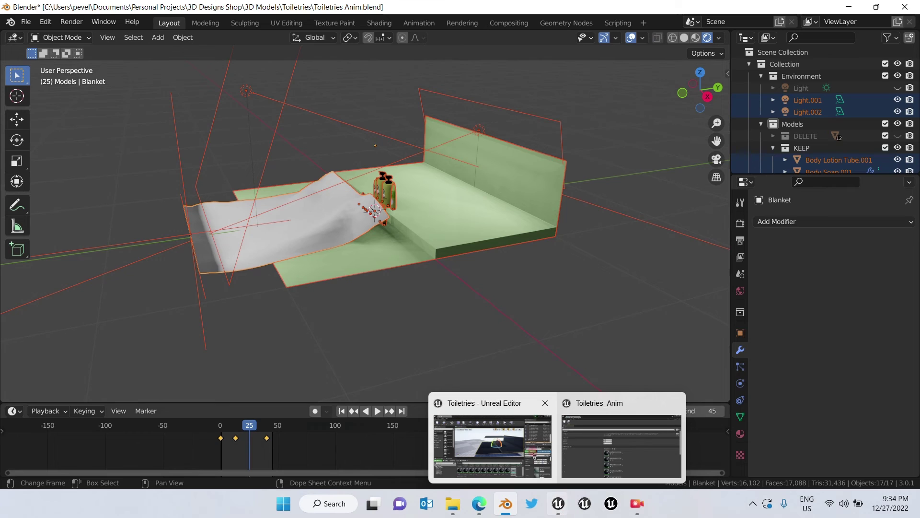
click(519, 447)
click(896, 13)
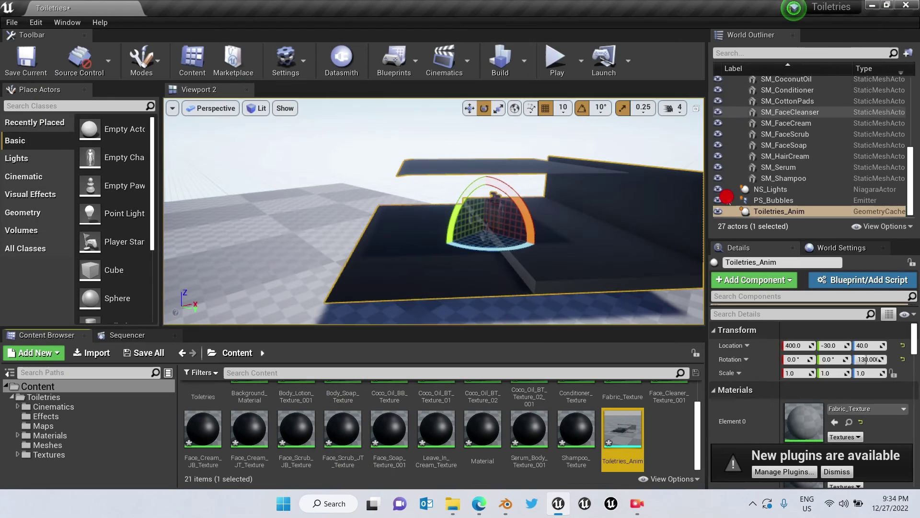
click(31, 386)
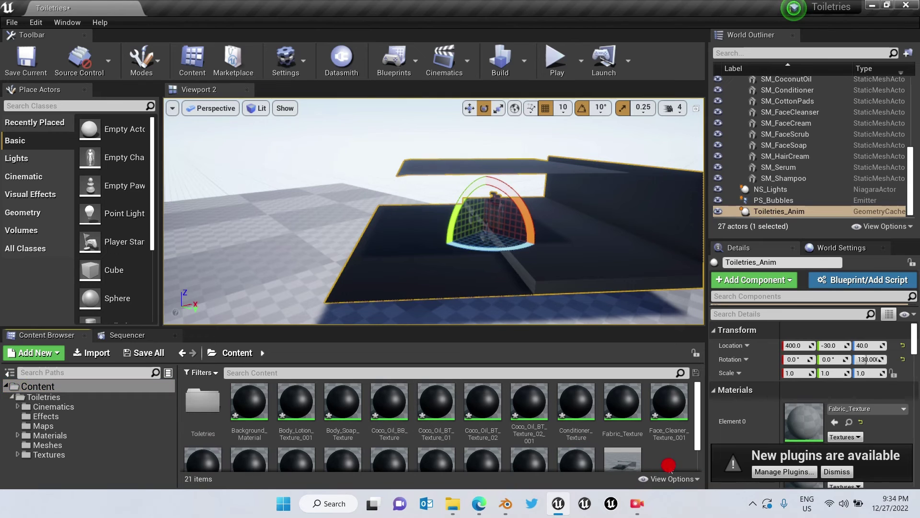
right_click(663, 446)
click(711, 50)
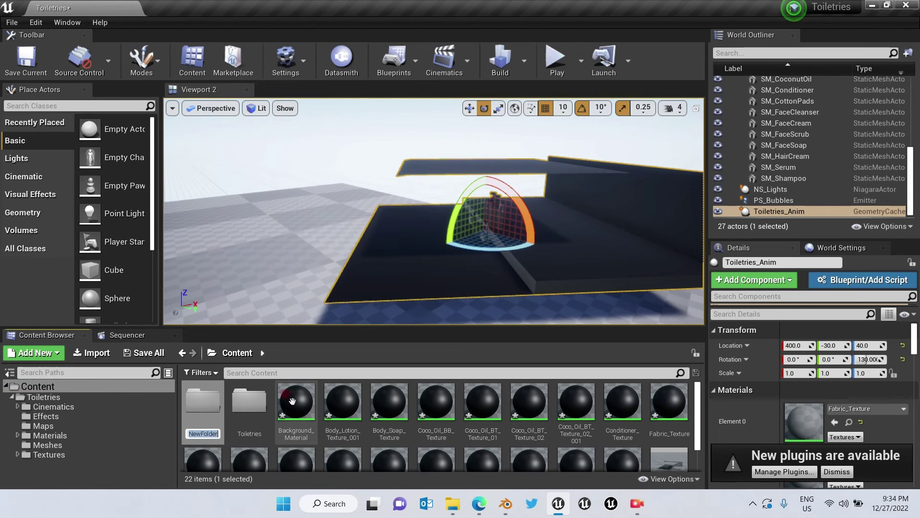
text(FB)
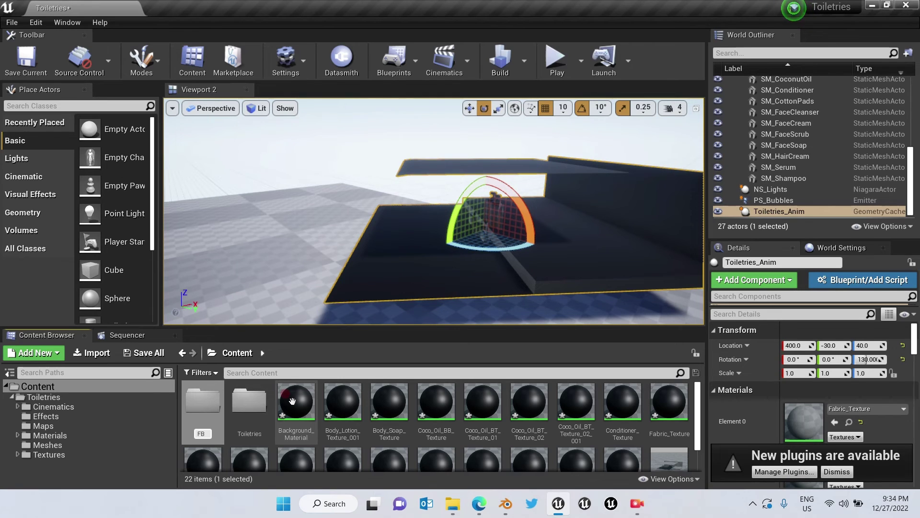
text(X)
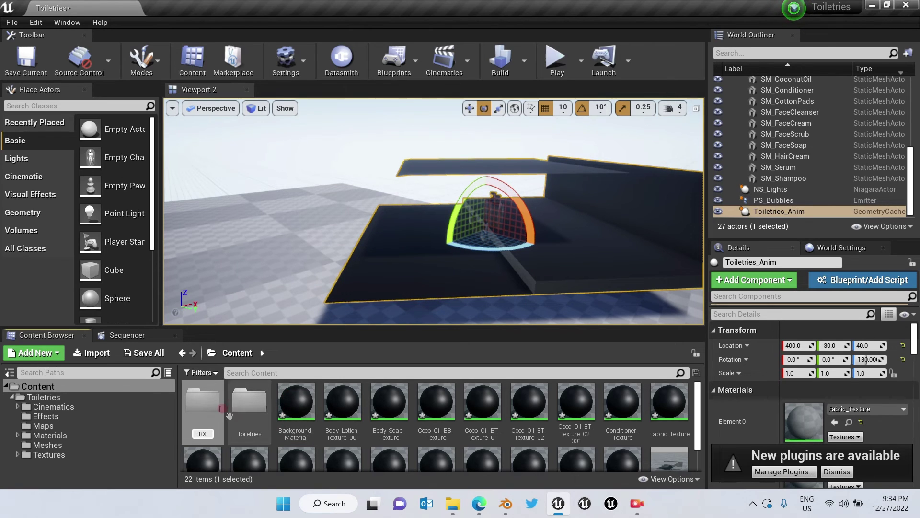
click(192, 398)
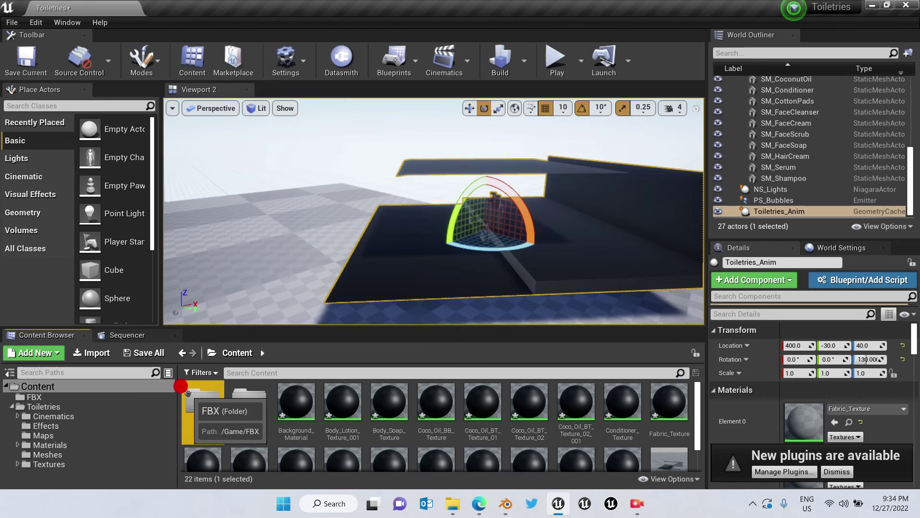
Start importing the Toiletries Anim FBX file from the Tutorial folder into the new FBX folder
double_click(192, 399)
click(91, 352)
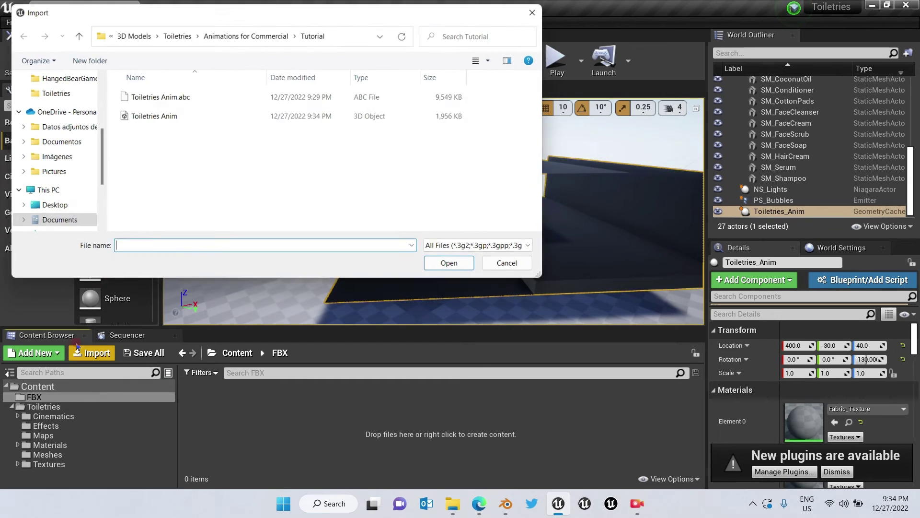
click(164, 112)
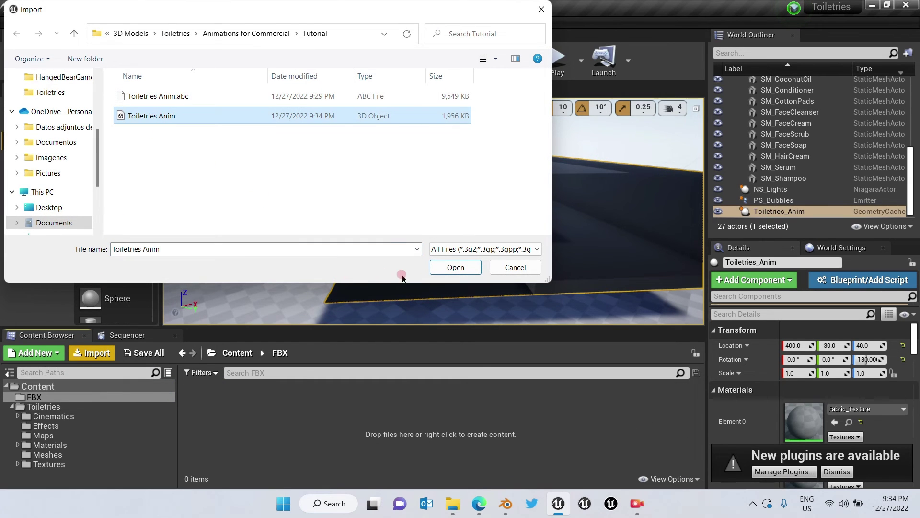
click(456, 267)
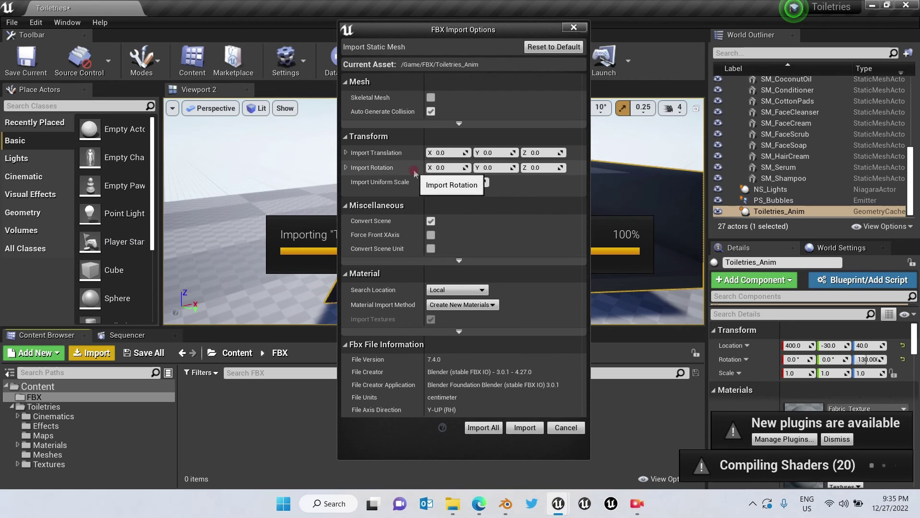
Expand the advanced mesh import options and set the Normal Import Method to Import Normals and Tangents
click(459, 123)
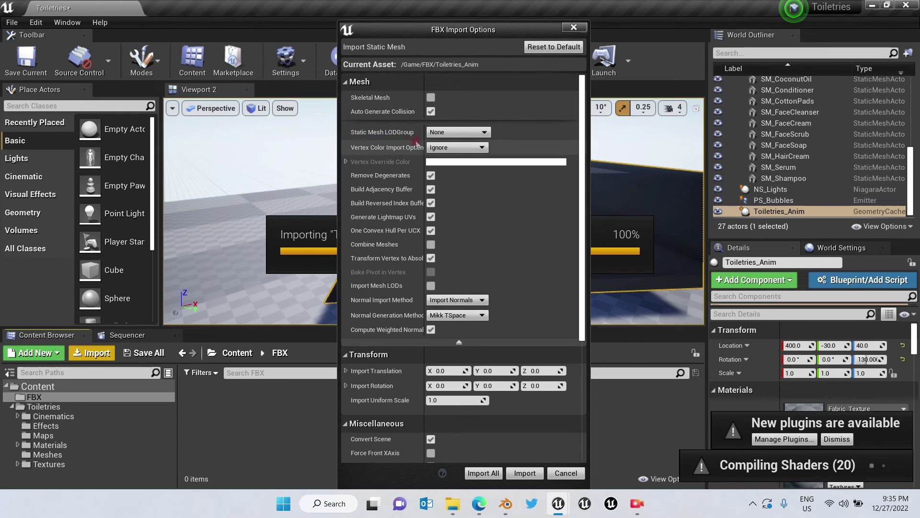
click(451, 132)
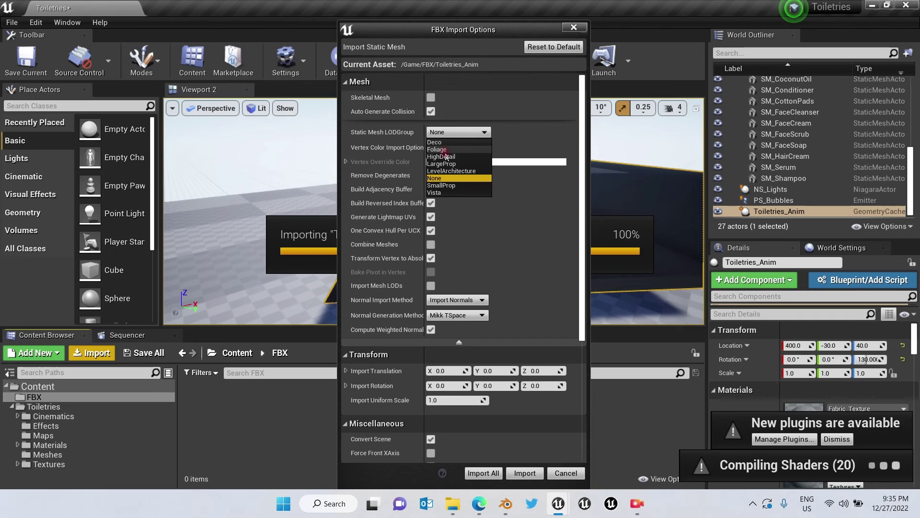
click(481, 232)
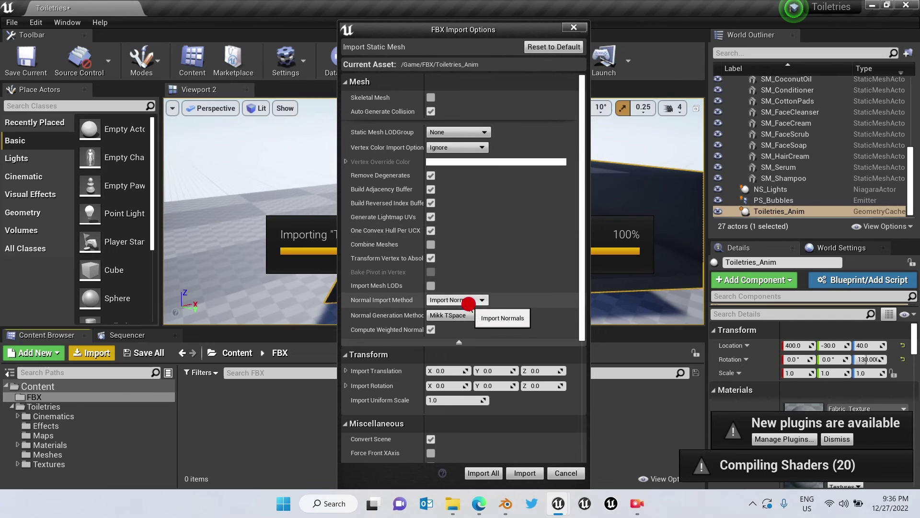
click(476, 300)
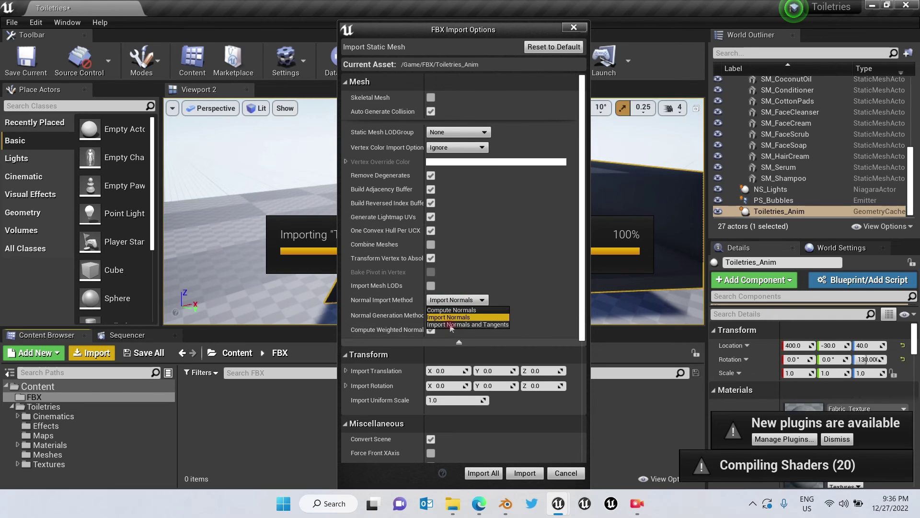
click(480, 325)
Review the remaining Transform, Miscellaneous and Material import options, then import all of the file's meshes
scroll(450, 353, down, 2)
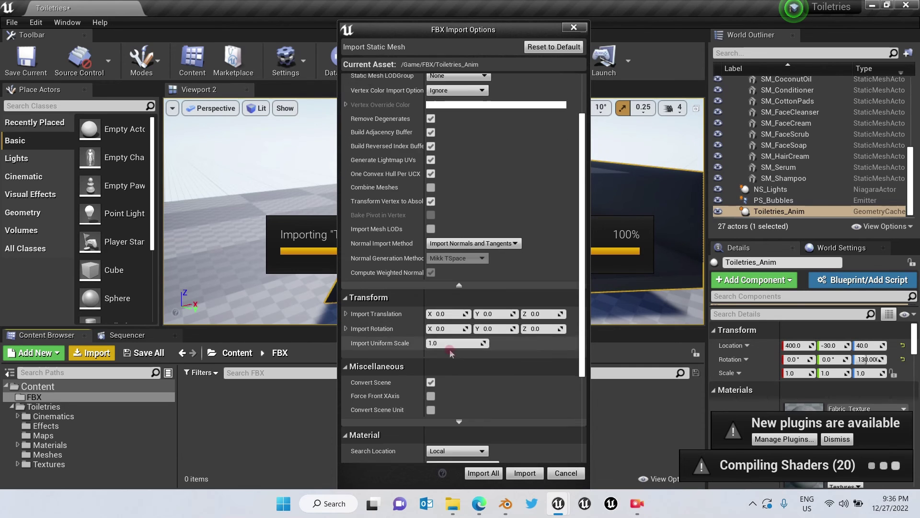
scroll(450, 352, down, 3)
scroll(448, 351, down, 2)
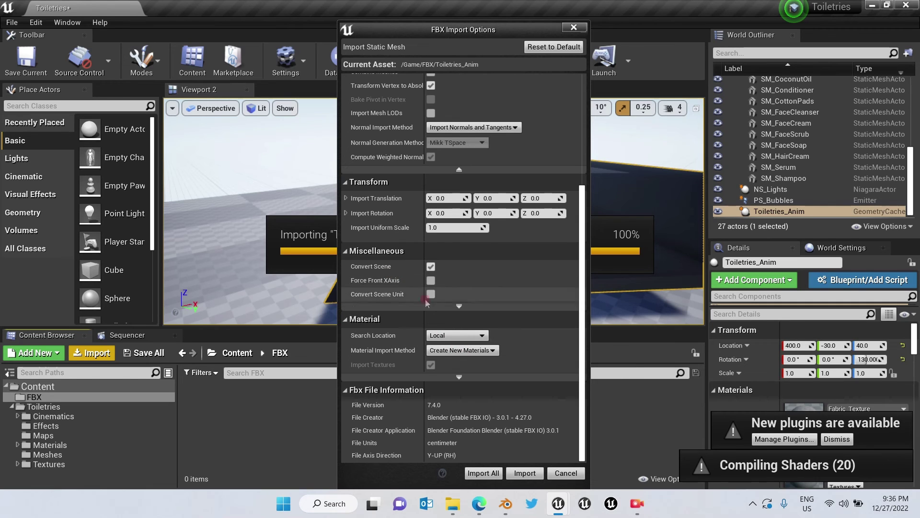
scroll(424, 326, up, 4)
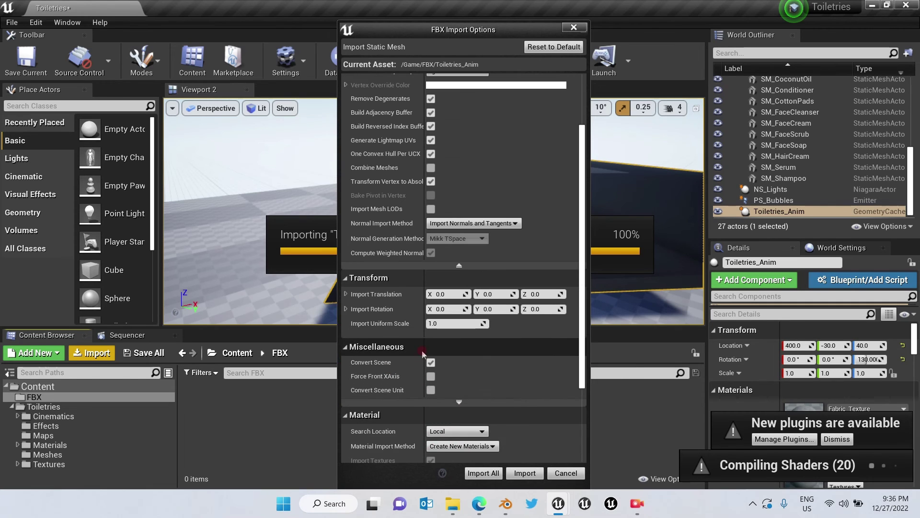
scroll(422, 352, up, 3)
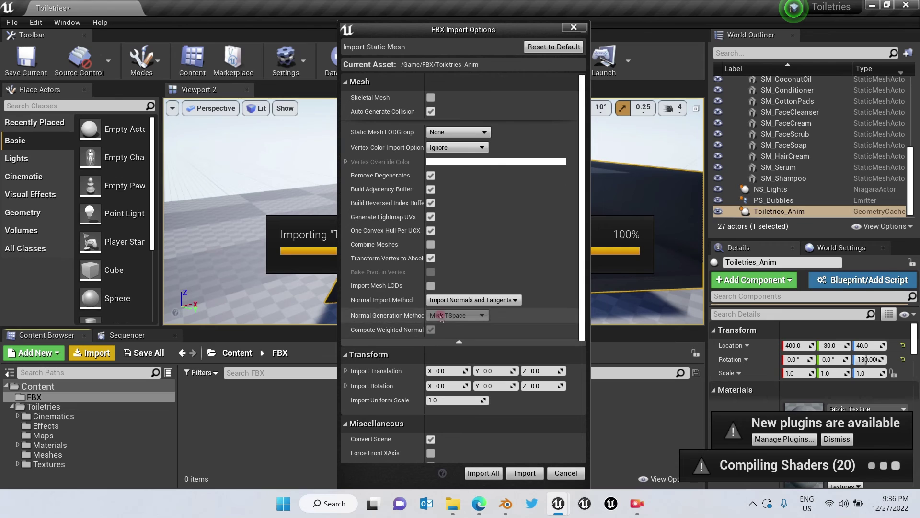
click(489, 471)
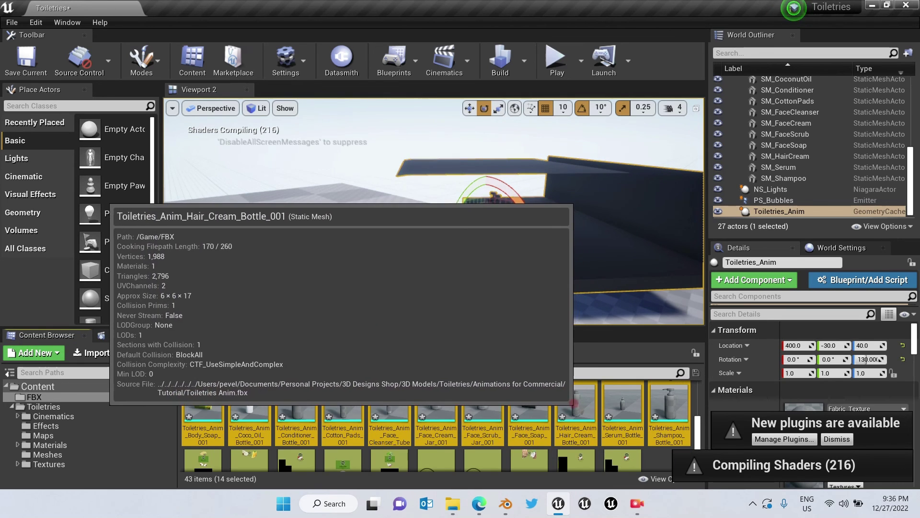
Place all the selected imported Toiletries_Anim static meshes in the level at about X 310, Y -240, Z 20
drag(590, 406, 439, 238)
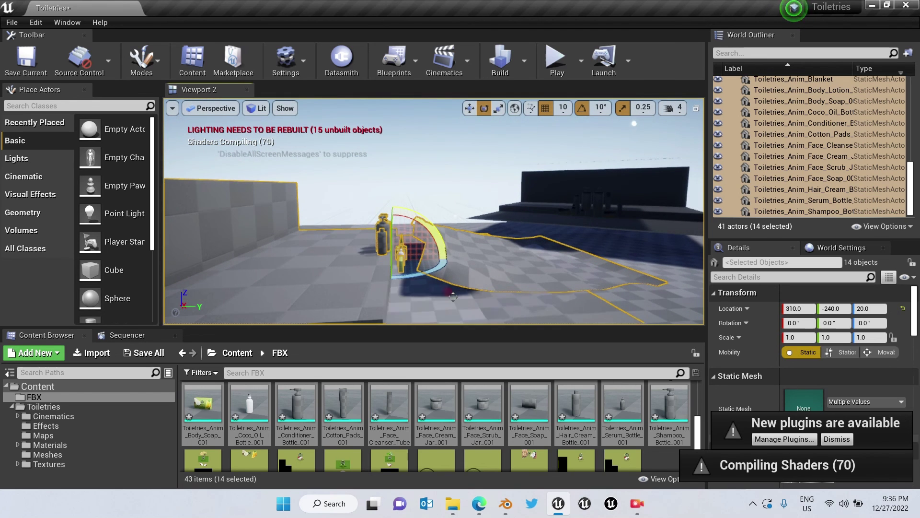
Switch to Blender and examine the Blanket and toiletries scene from a slightly different angle
click(505, 503)
mouse_move(339, 301)
middle_down()
mouse_move(322, 309)
mouse_move(350, 302)
middle_up()
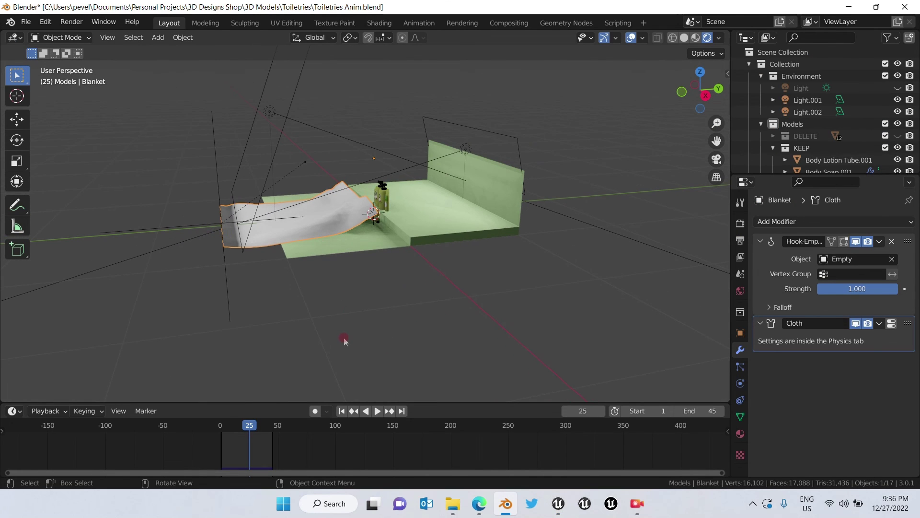